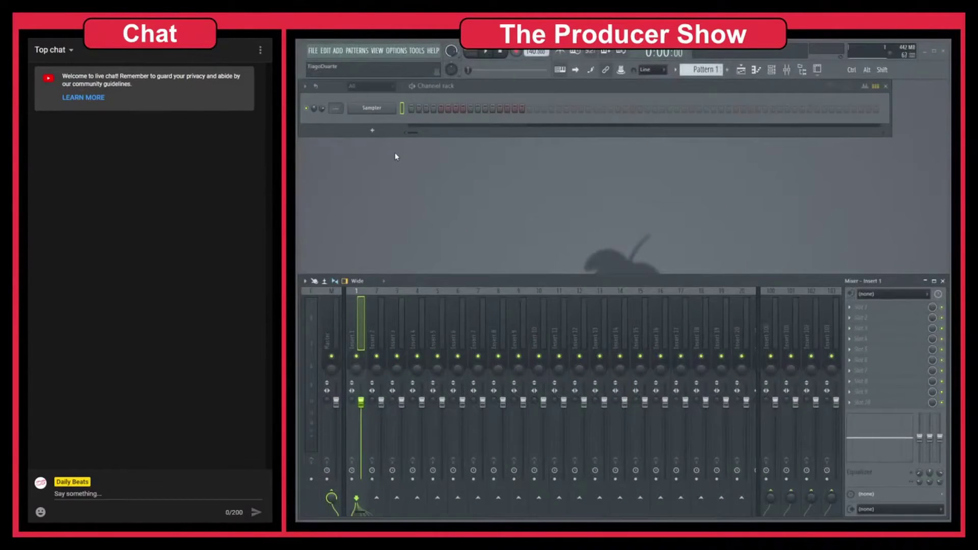
- Add an FPC drum machine channel to the channel rack
click(372, 130)
mouse_move(389, 190)
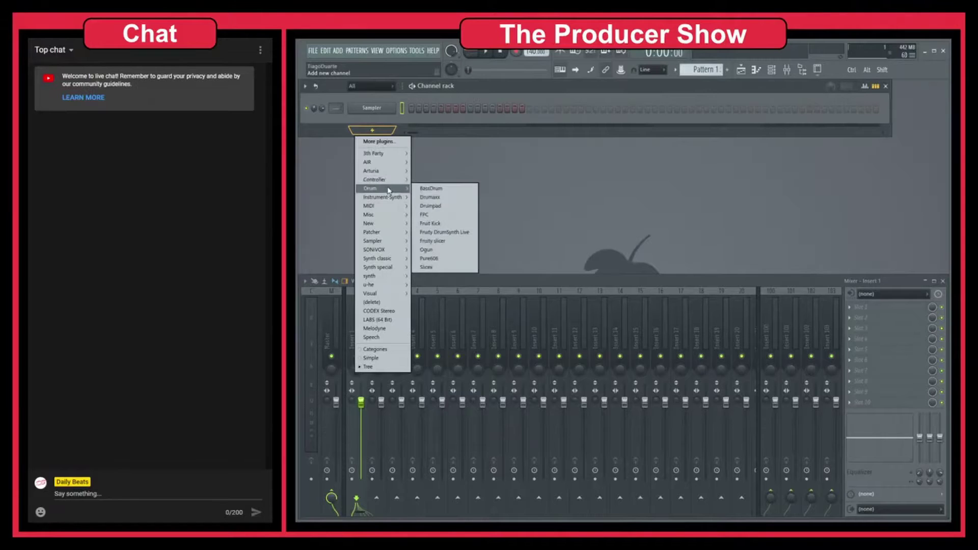
click(444, 214)
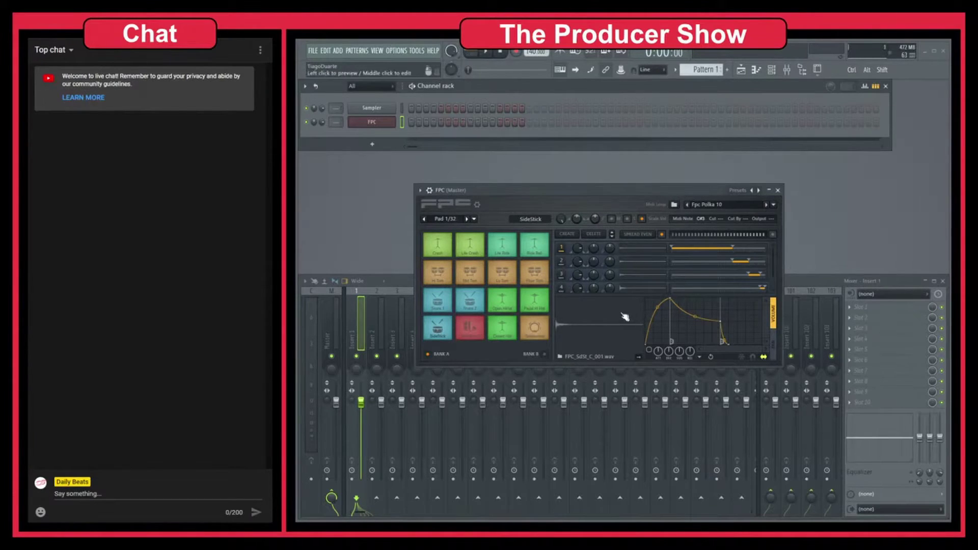
- Audition the SideStick pad repeatedly at different heights on the pad to compare its velocity layers
click(438, 328)
click(440, 327)
click(441, 326)
click(441, 325)
click(442, 323)
click(441, 323)
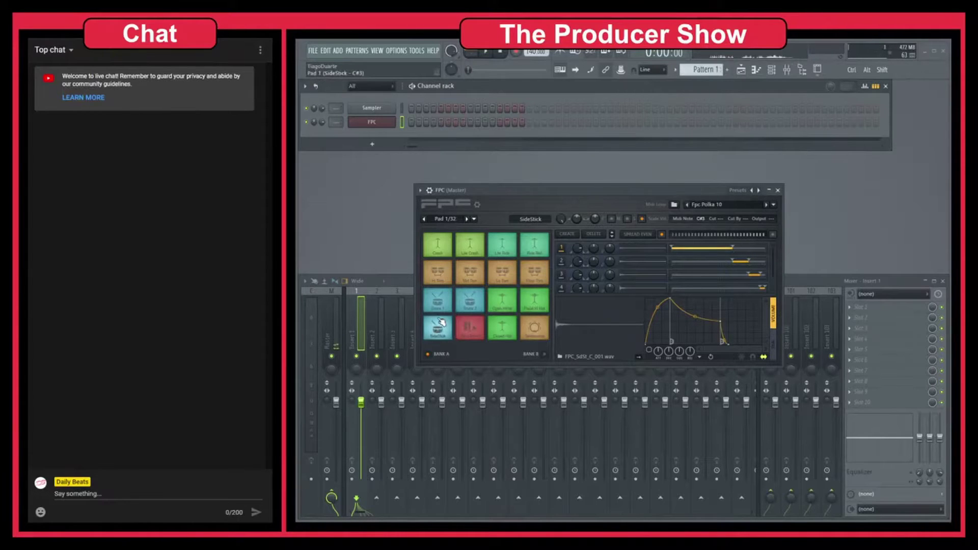
click(442, 323)
click(441, 323)
click(441, 323)
click(442, 323)
click(441, 324)
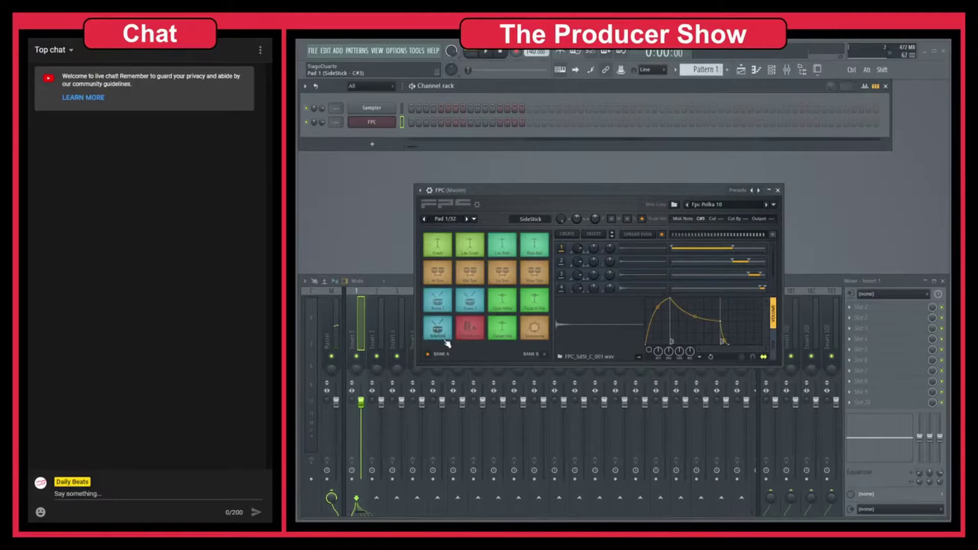
click(442, 328)
click(442, 328)
click(442, 328)
- Open the FPC channel's piano roll, un-maximize it and arrange it above the lowered FPC window
right_click(371, 122)
click(417, 122)
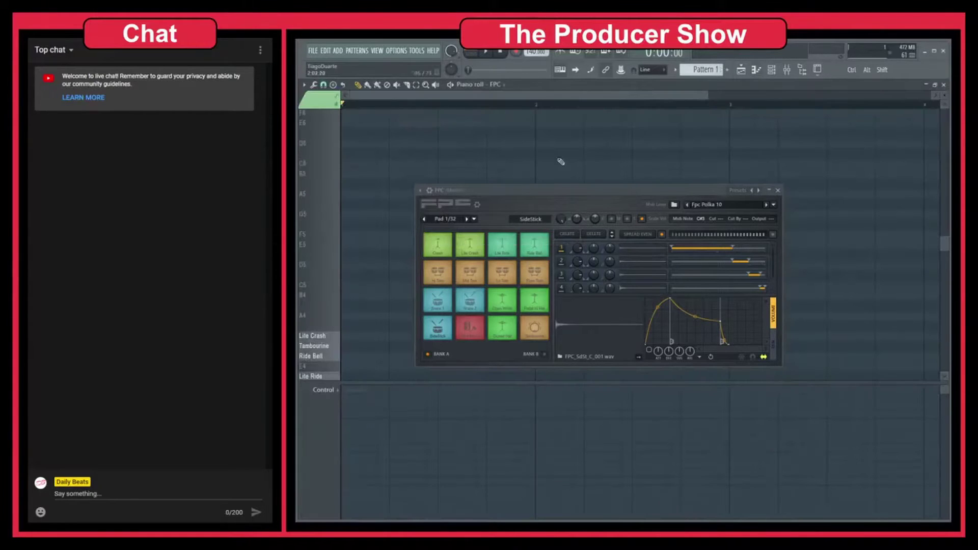
drag(517, 197, 545, 318)
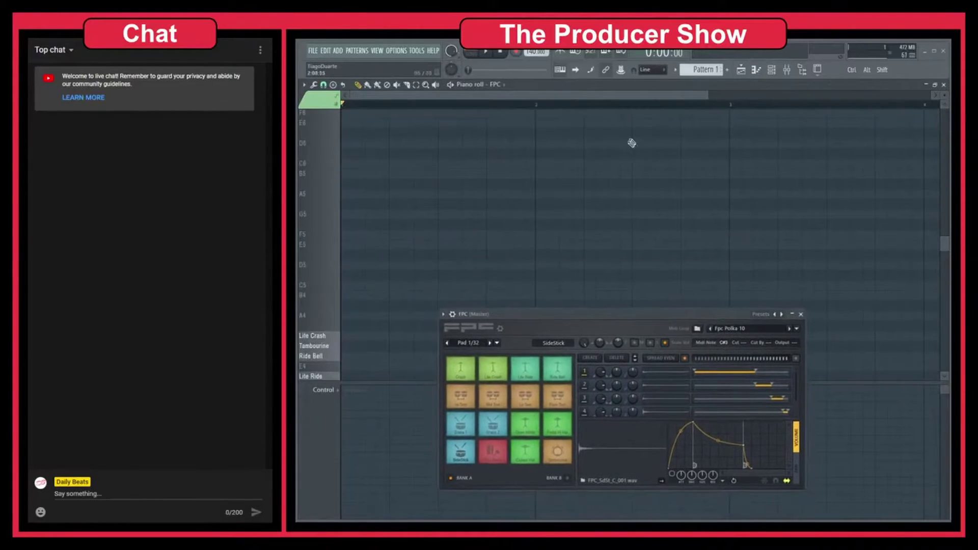
double_click(663, 90)
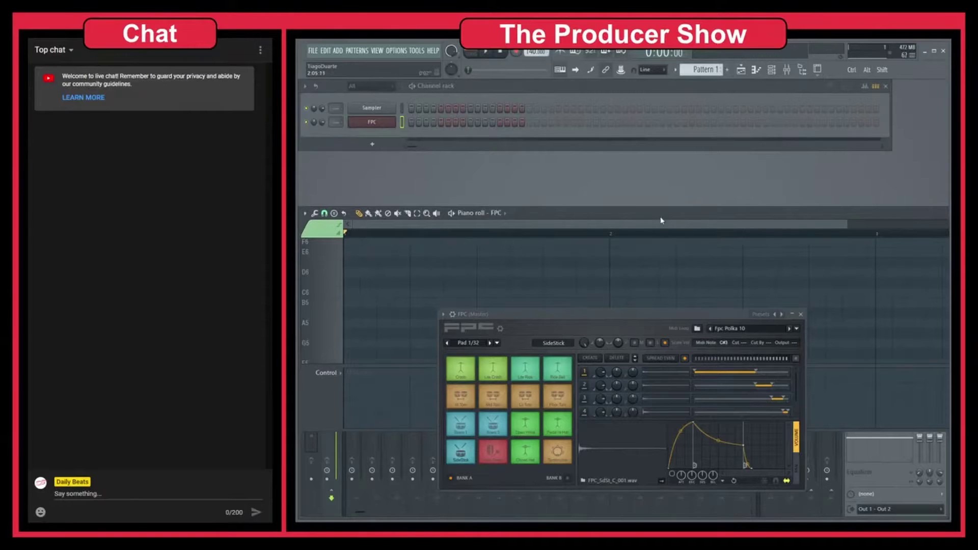
drag(661, 220, 662, 124)
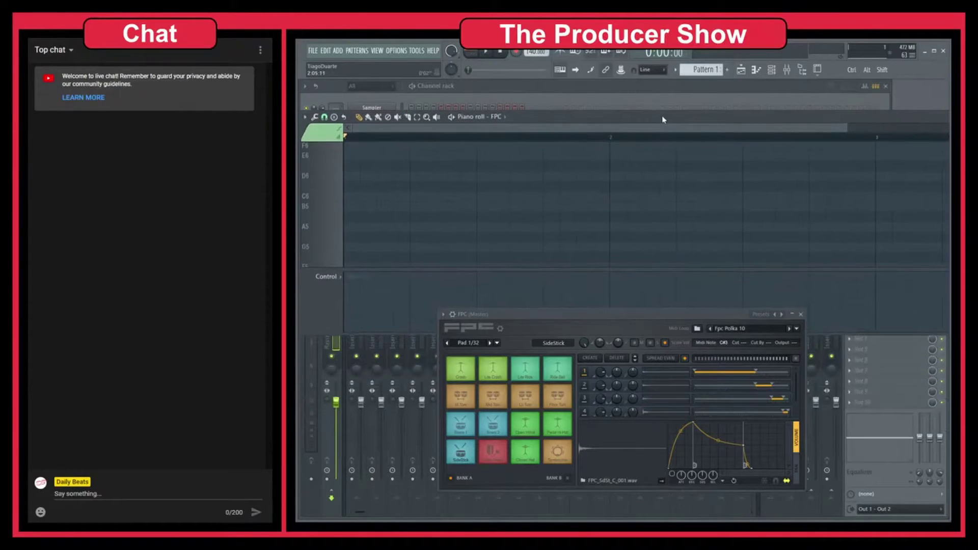
- Hide the mixer and channel rack, and shrink the piano roll to a compact window above the FPC plugin
click(787, 70)
click(788, 70)
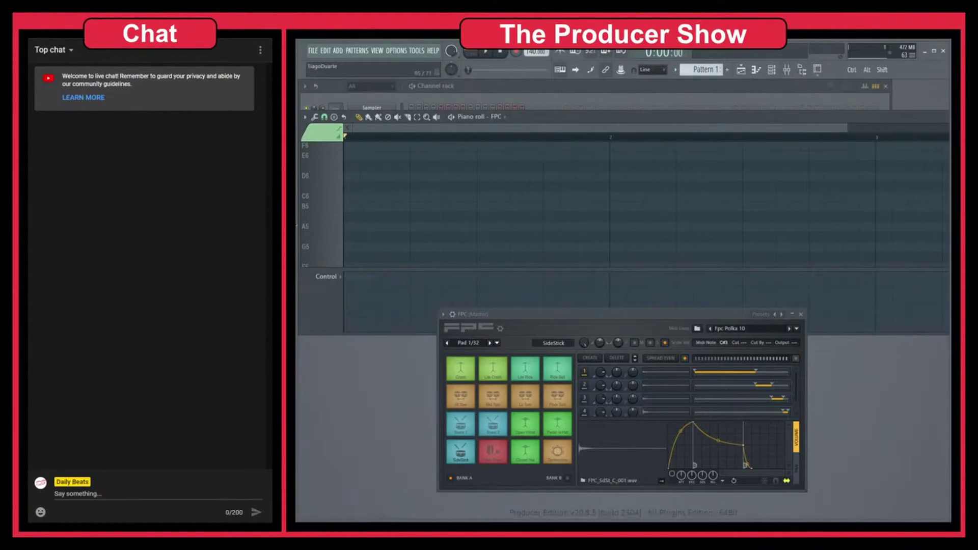
drag(300, 224, 502, 225)
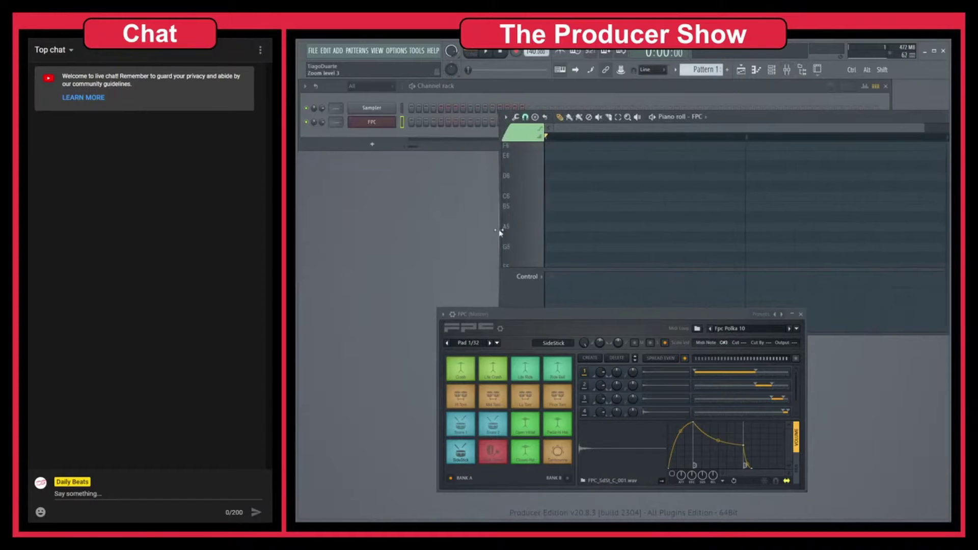
click(886, 86)
double_click(850, 124)
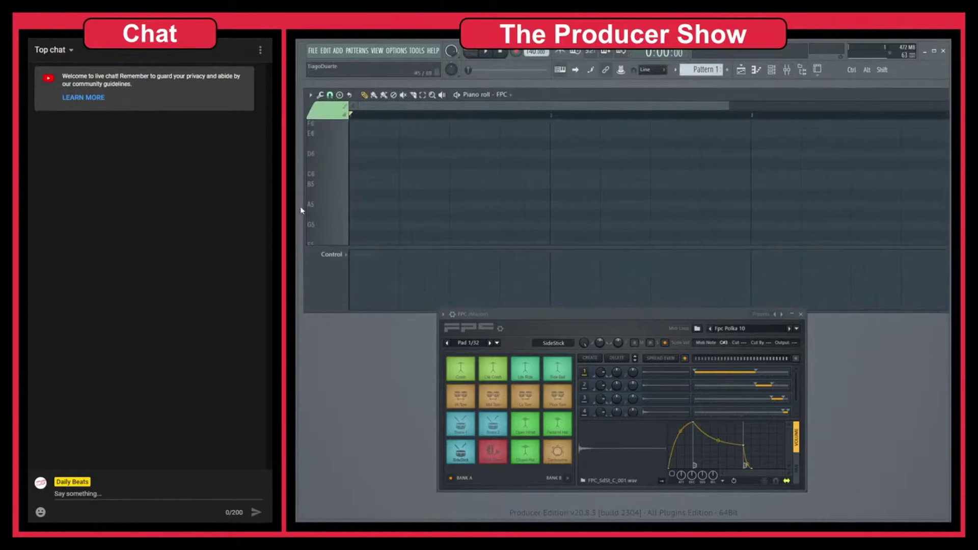
double_click(785, 100)
drag(798, 96, 591, 94)
- Enter eight evenly spaced SideStick notes filling the first bar of the FPC pattern
scroll(500, 189, down, 5)
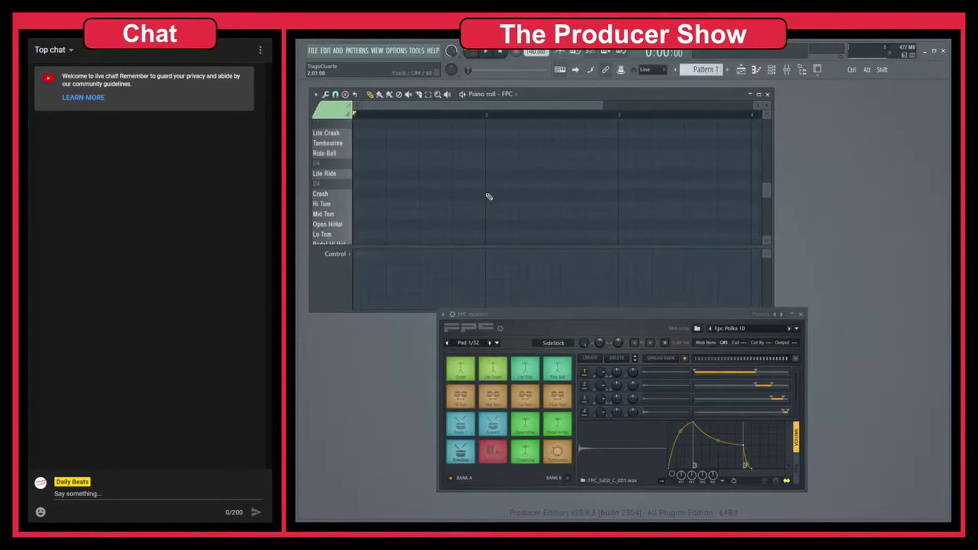
scroll(482, 207, down, 1)
click(362, 194)
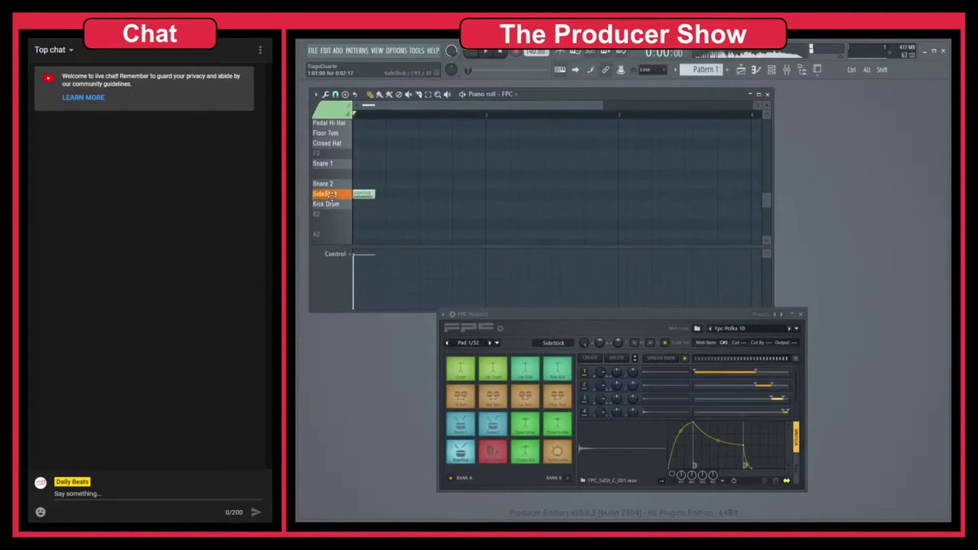
click(376, 193)
click(393, 194)
click(410, 194)
click(426, 194)
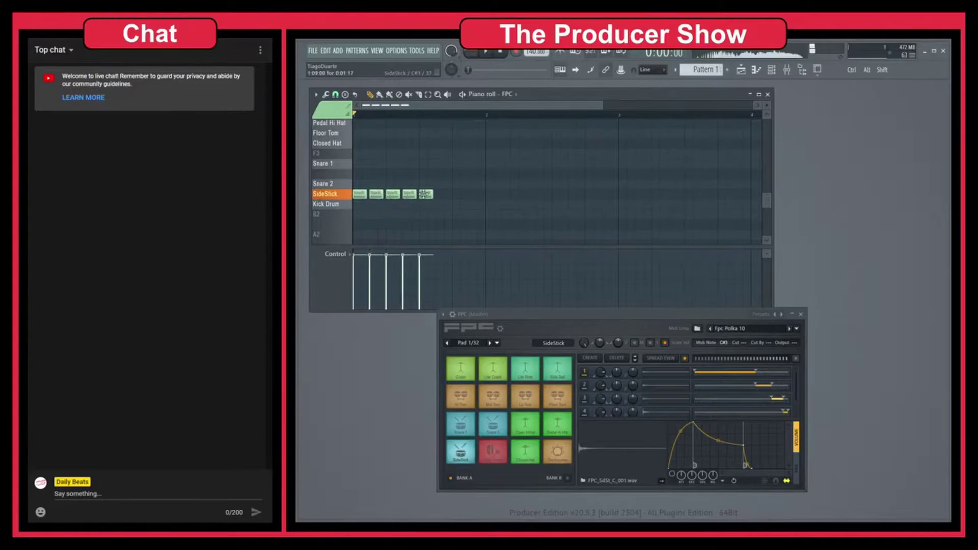
click(446, 193)
drag(457, 194, 448, 195)
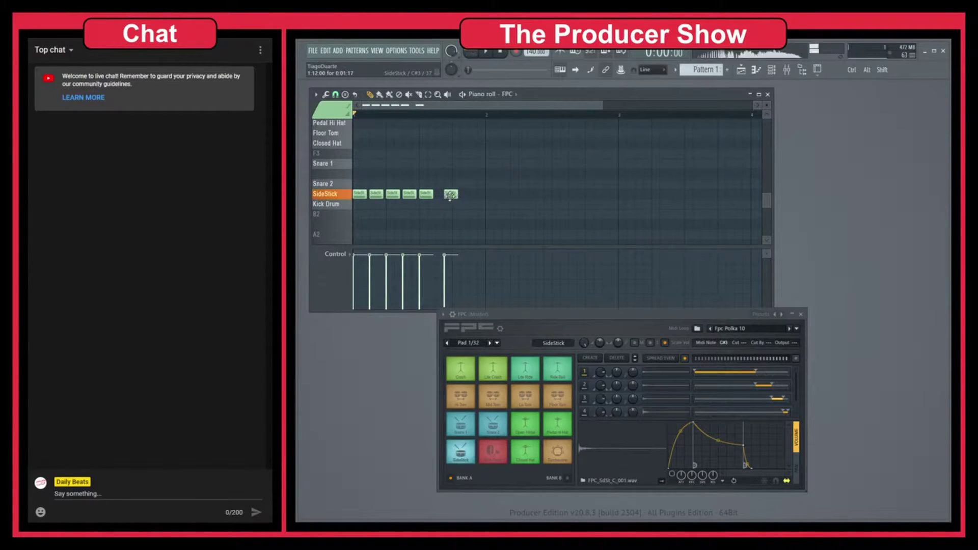
click(459, 194)
click(475, 194)
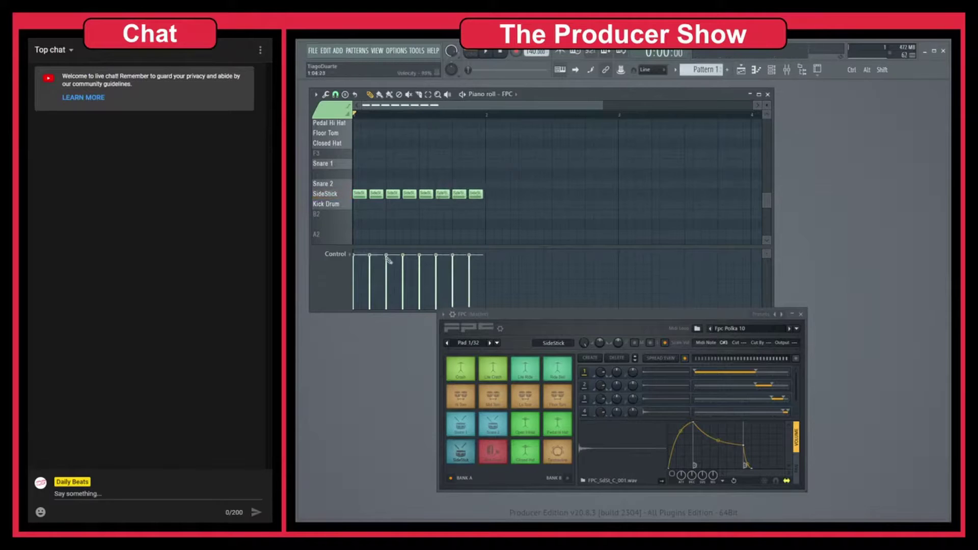
- Draw a rising velocity ramp across the eight SideStick notes and play the pattern with the FPC layers in view
drag(354, 280, 424, 271)
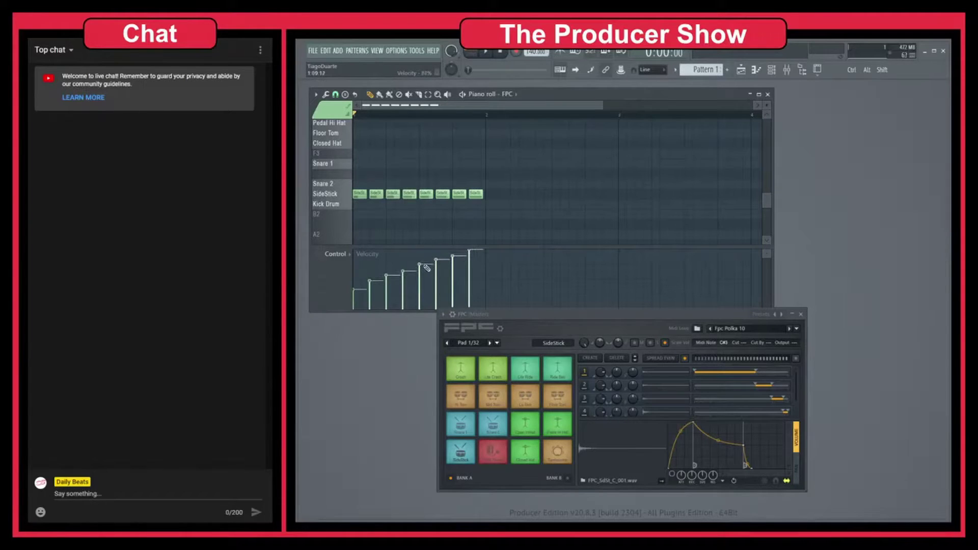
key(space)
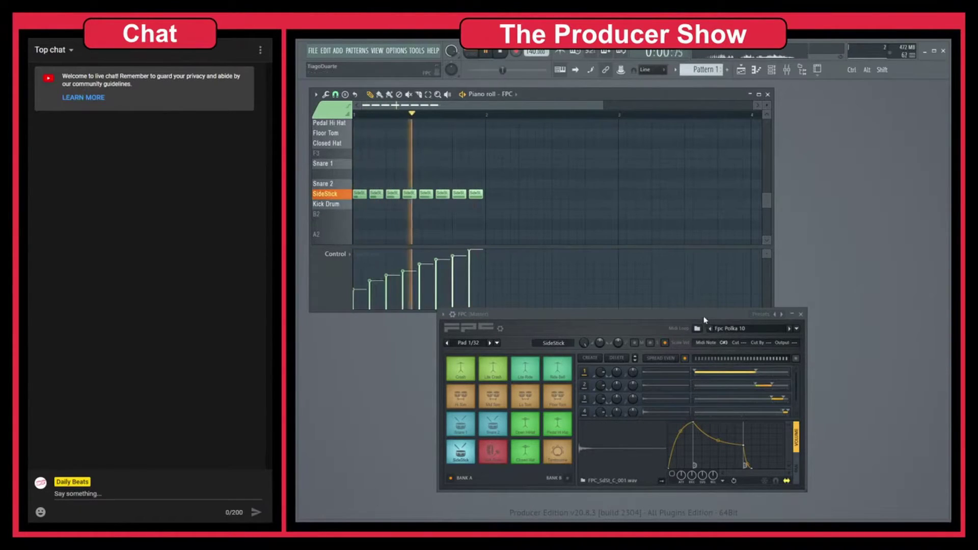
drag(723, 314, 738, 170)
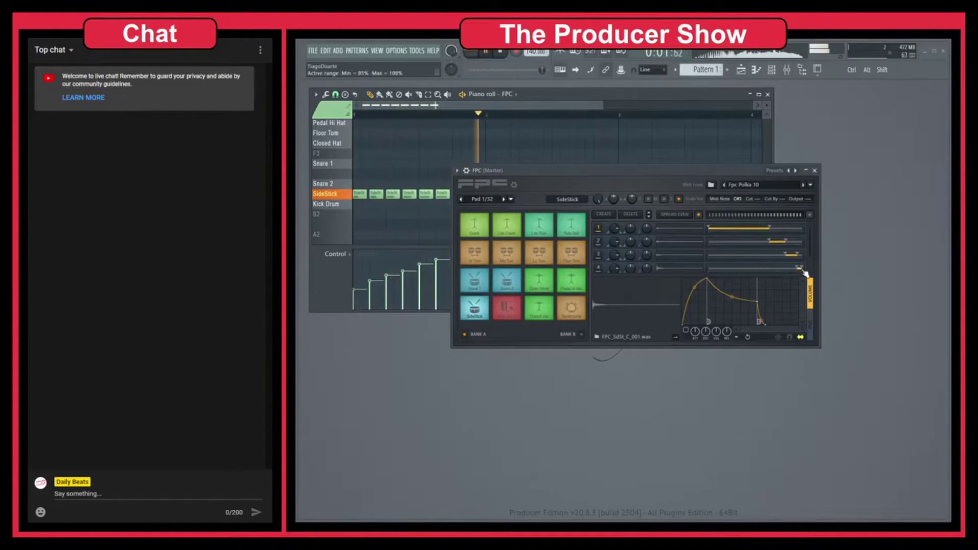
key(space)
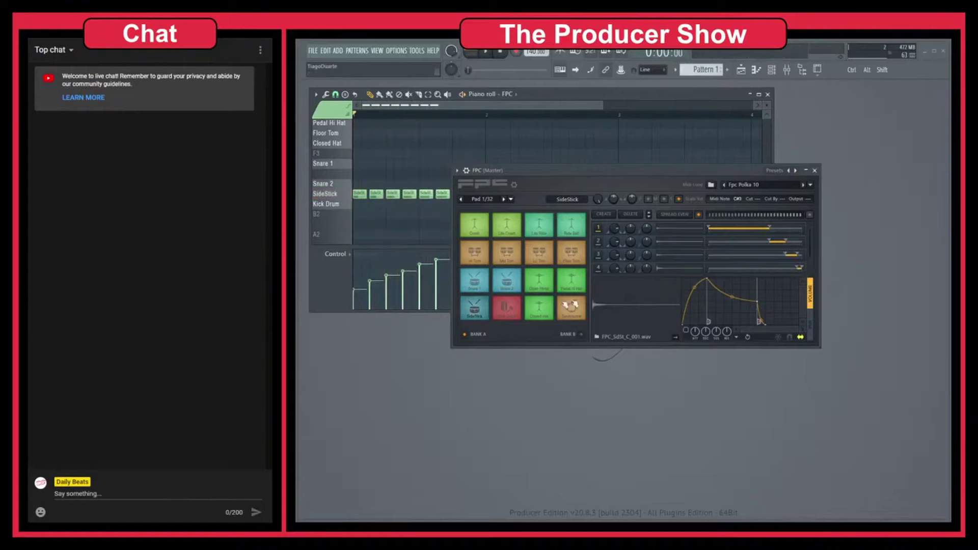
- Audition the SideStick key in the piano roll at different velocities to compare the sample layers it triggers
click(346, 194)
click(346, 194)
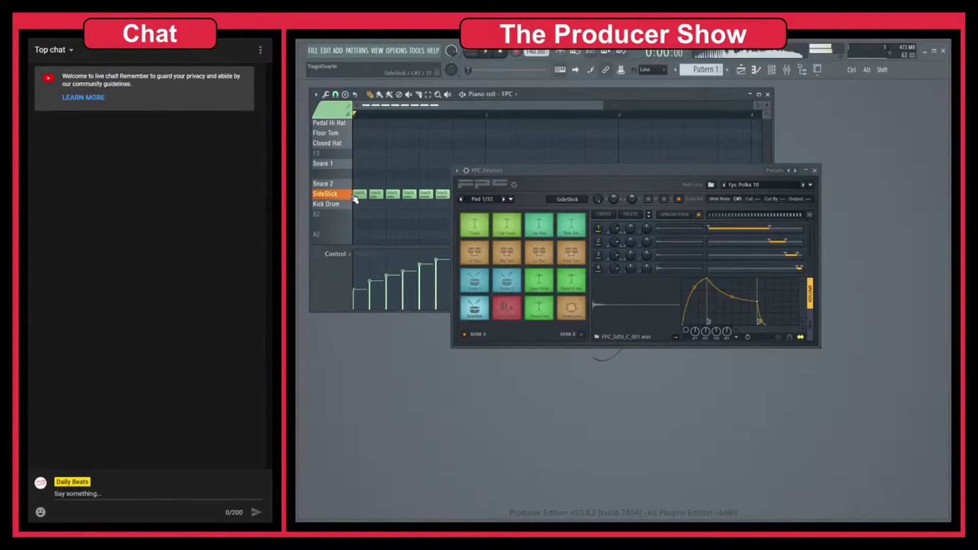
click(346, 194)
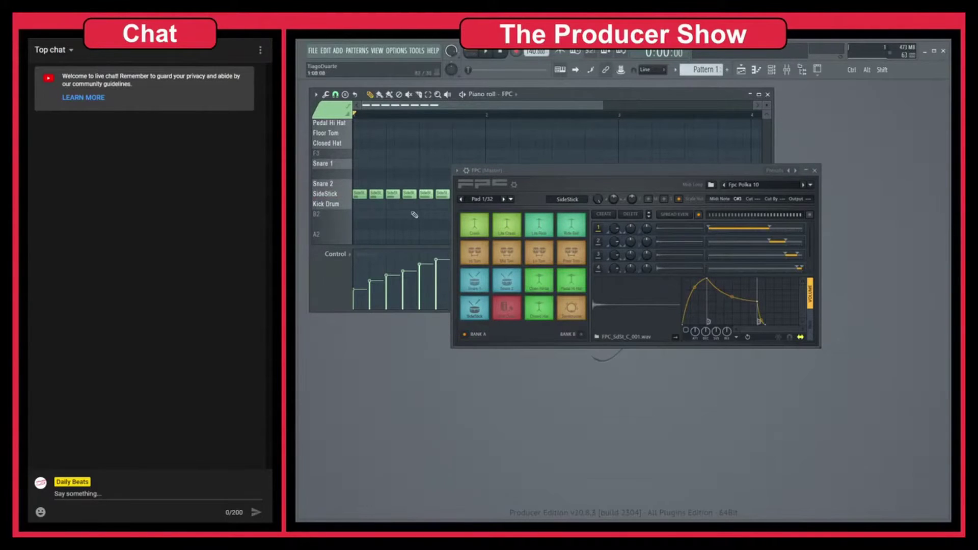
click(351, 197)
click(351, 198)
click(340, 197)
click(340, 197)
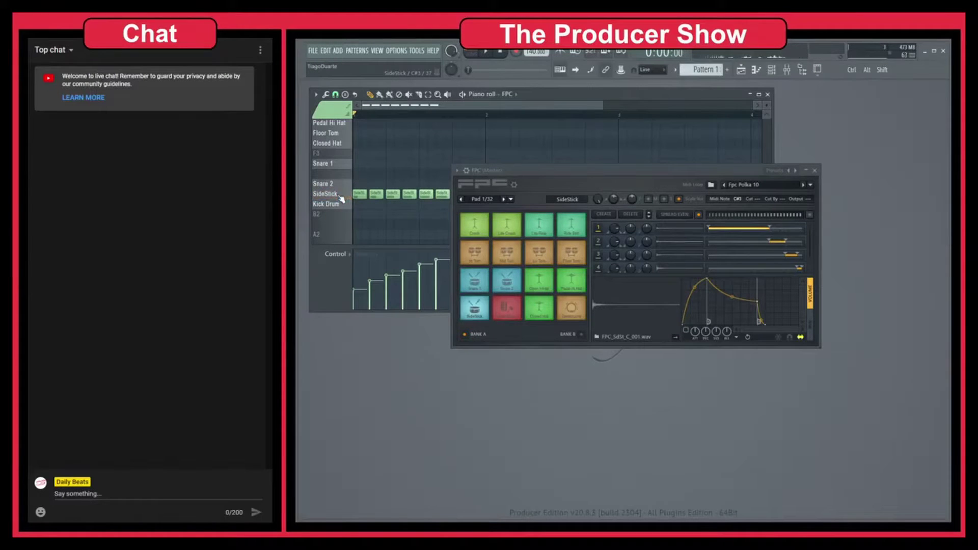
click(339, 199)
click(327, 199)
click(326, 200)
click(326, 199)
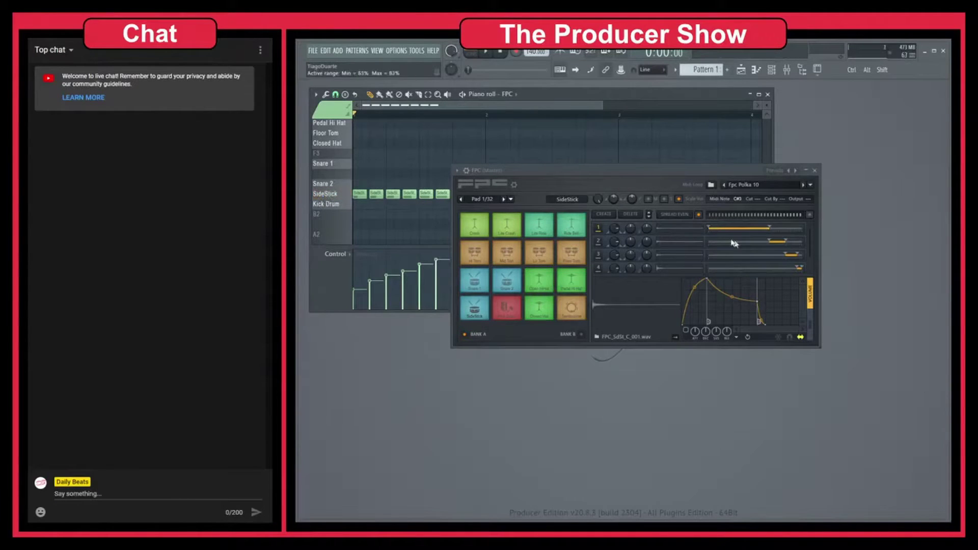
- Lower the crossover points between the four SideStick layers to spread their velocity ranges more evenly, and play the pattern
drag(774, 233, 750, 234)
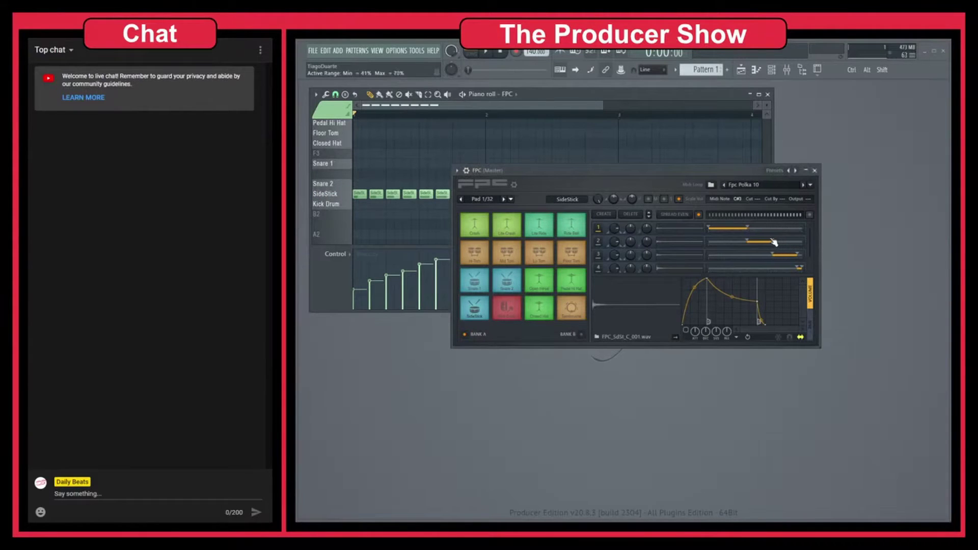
drag(801, 259, 787, 257)
key(space)
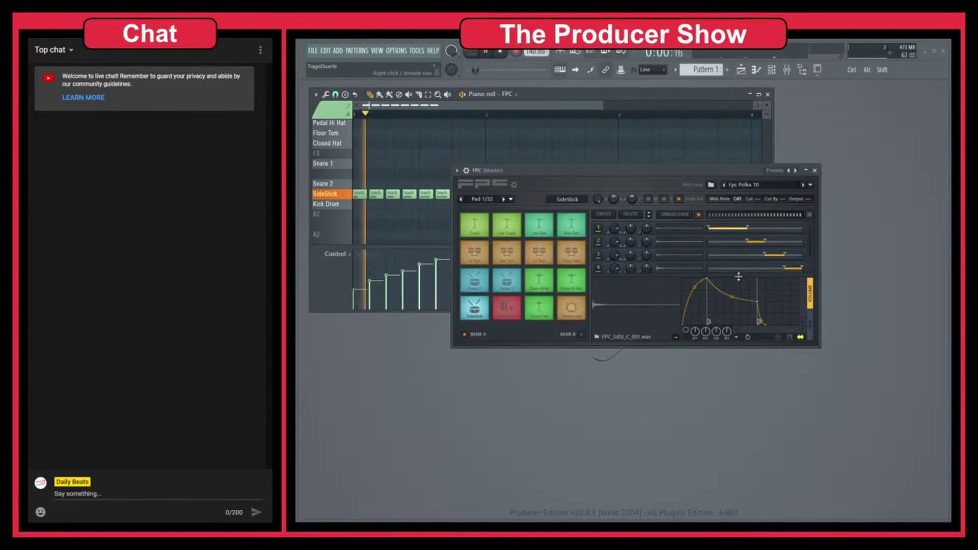
key(space)
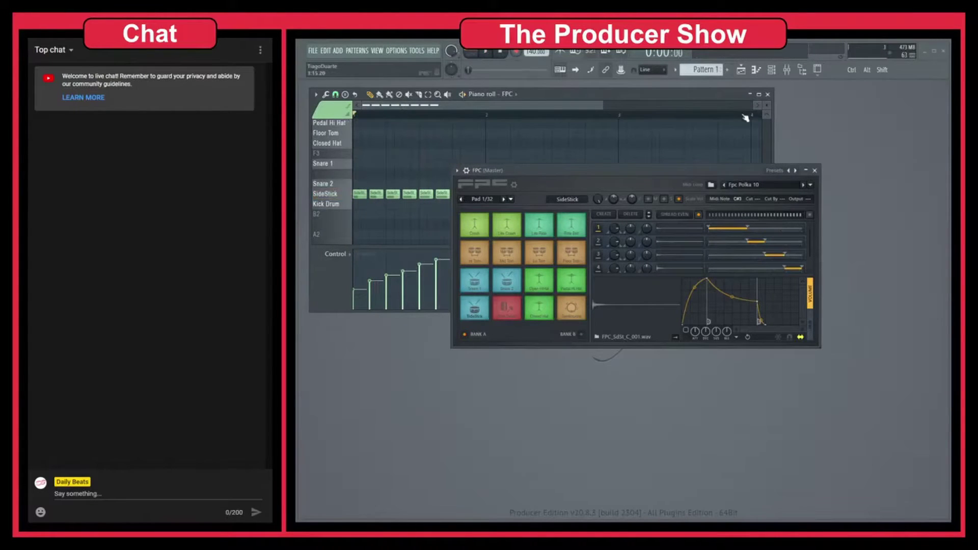
- Close the piano roll, bring back the channel rack and place the FPC window clear below it
click(768, 95)
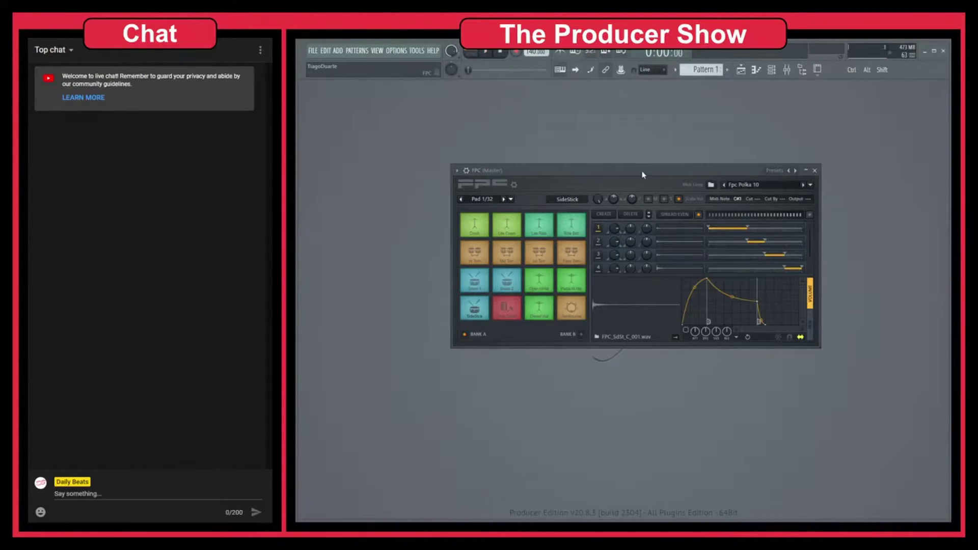
drag(642, 173, 628, 163)
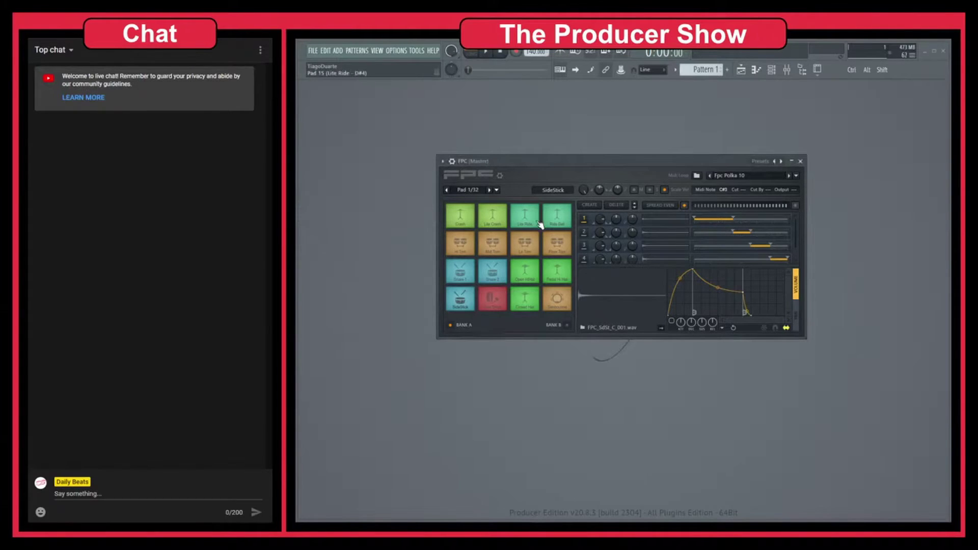
drag(552, 169, 541, 157)
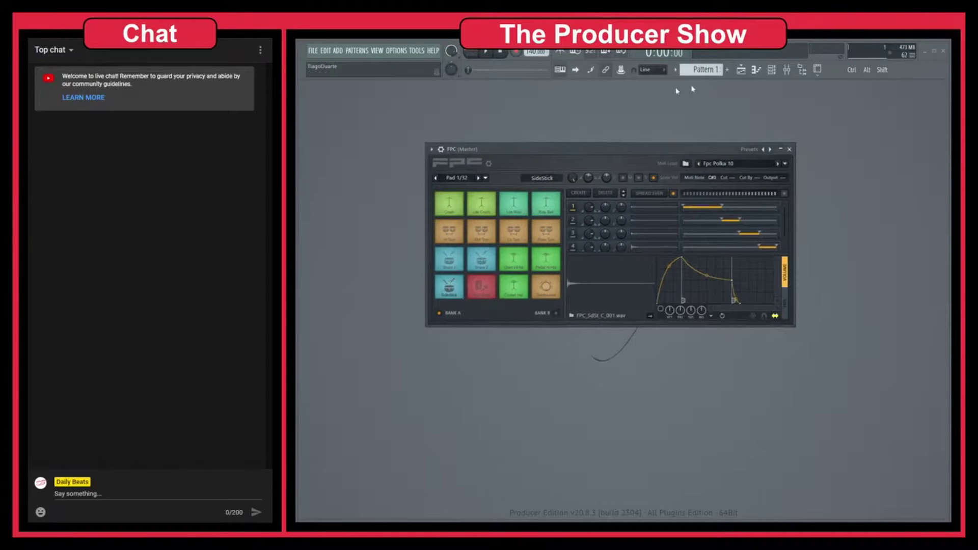
click(771, 70)
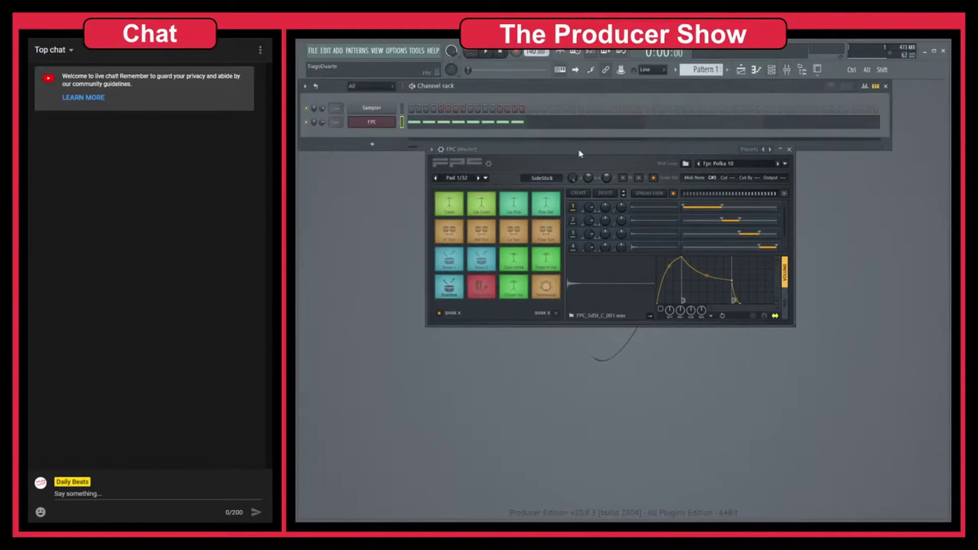
drag(579, 154, 683, 180)
- Add a second FPC channel and position its window in front of the first FPC's lower portion
click(372, 144)
mouse_move(409, 206)
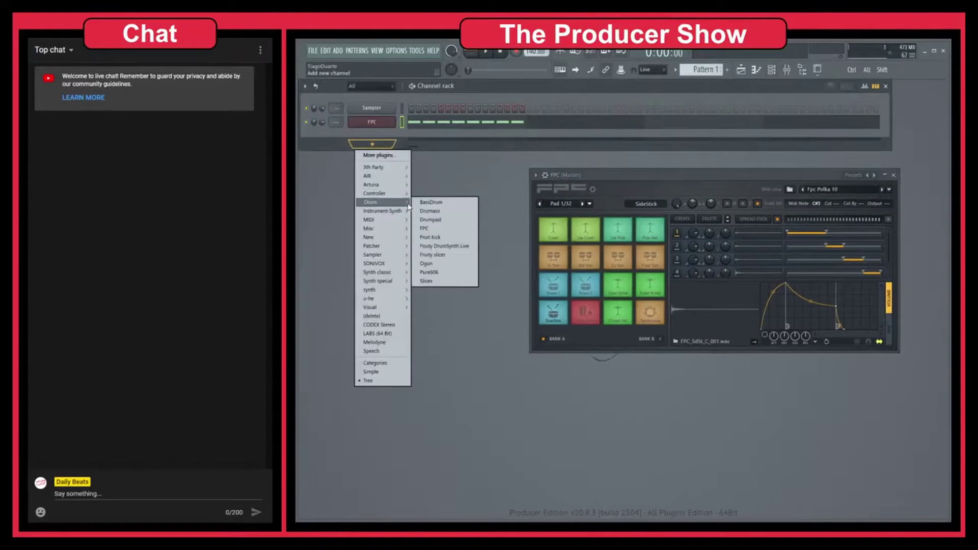
click(425, 229)
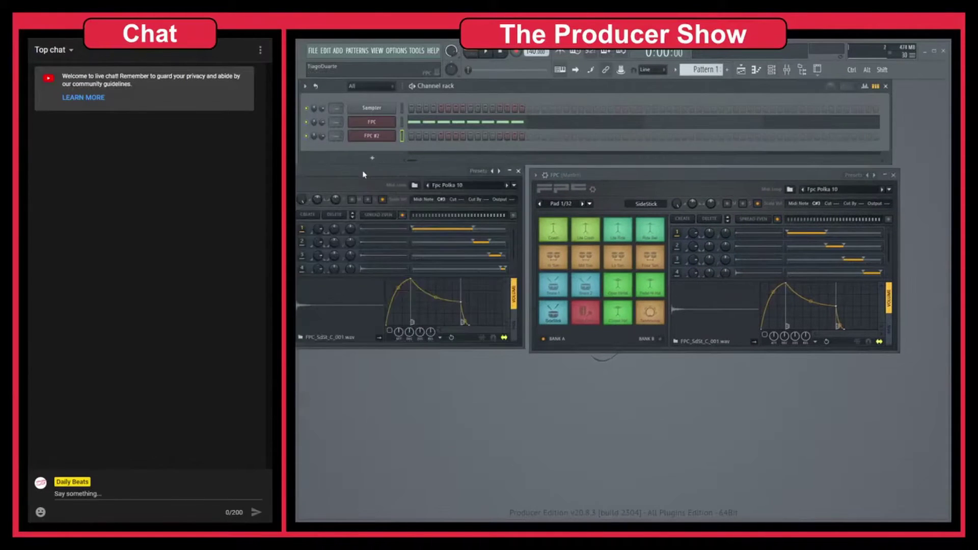
drag(364, 175, 527, 264)
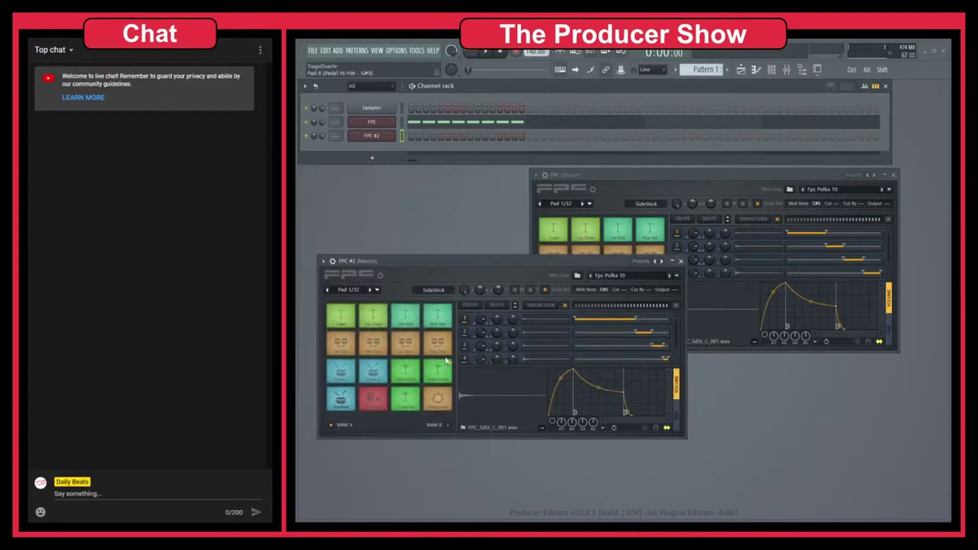
drag(531, 265, 567, 254)
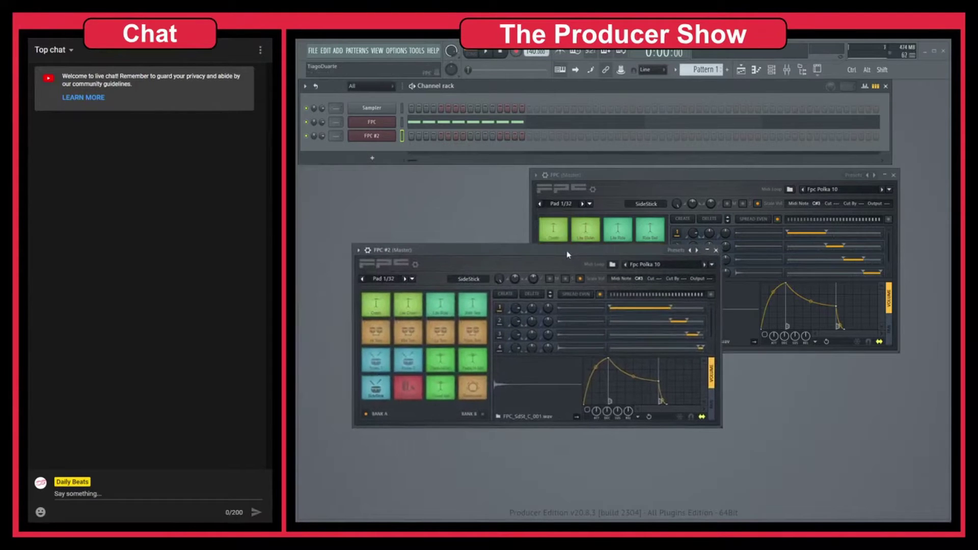
- Load the Empty preset into the second FPC and place its window in front of the first FPC's lower portion
click(693, 251)
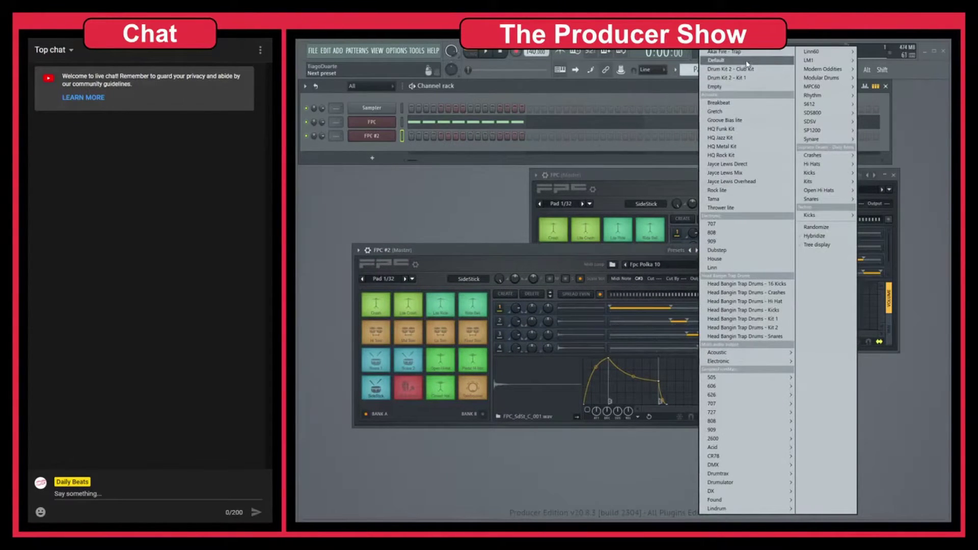
click(748, 60)
click(697, 250)
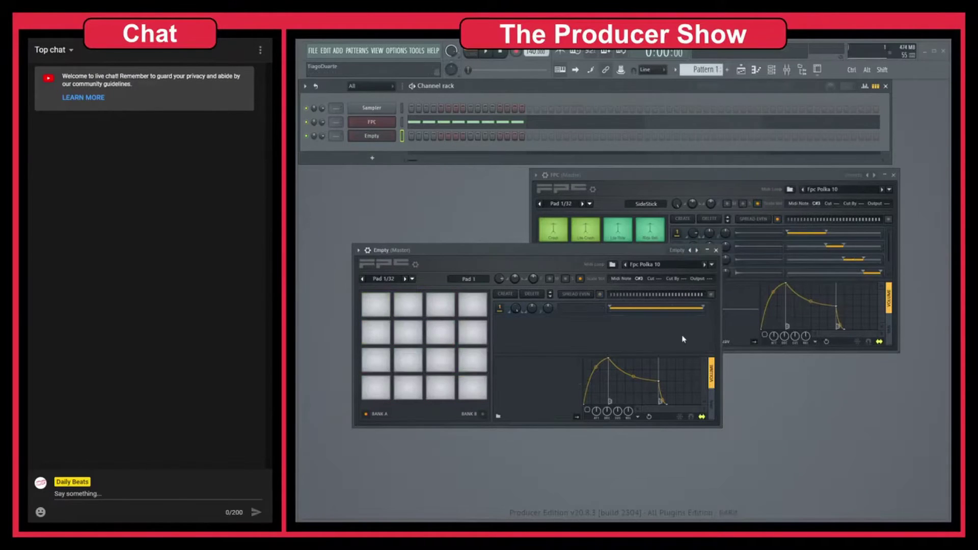
drag(602, 250, 603, 185)
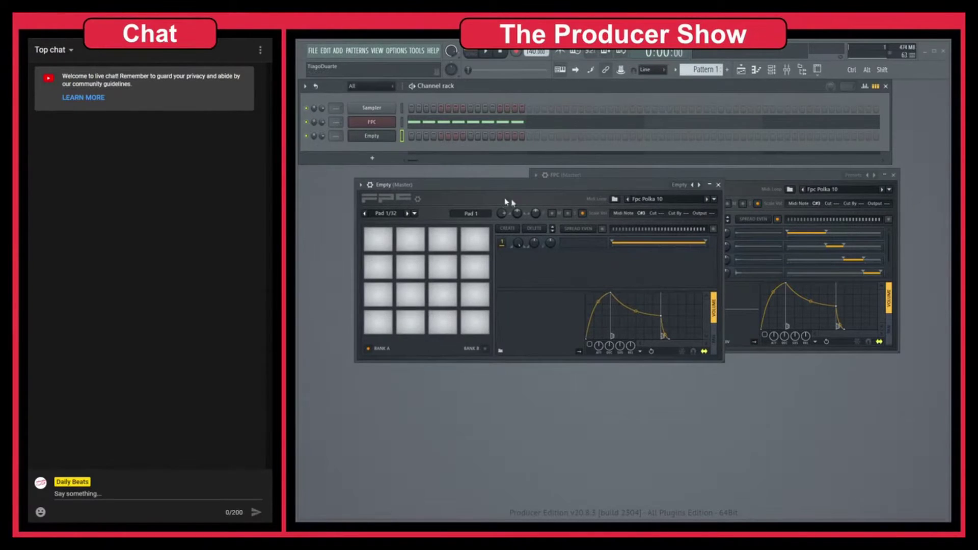
click(360, 185)
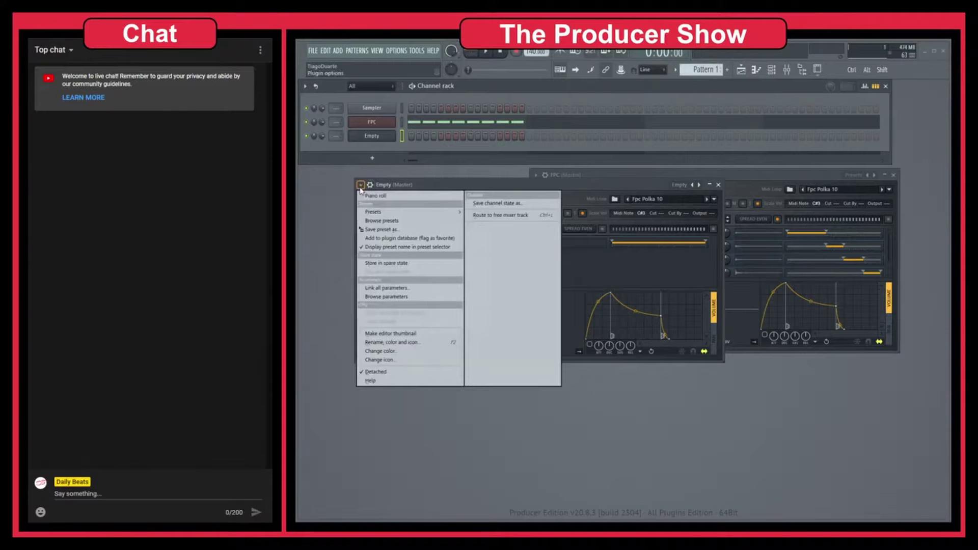
click(435, 189)
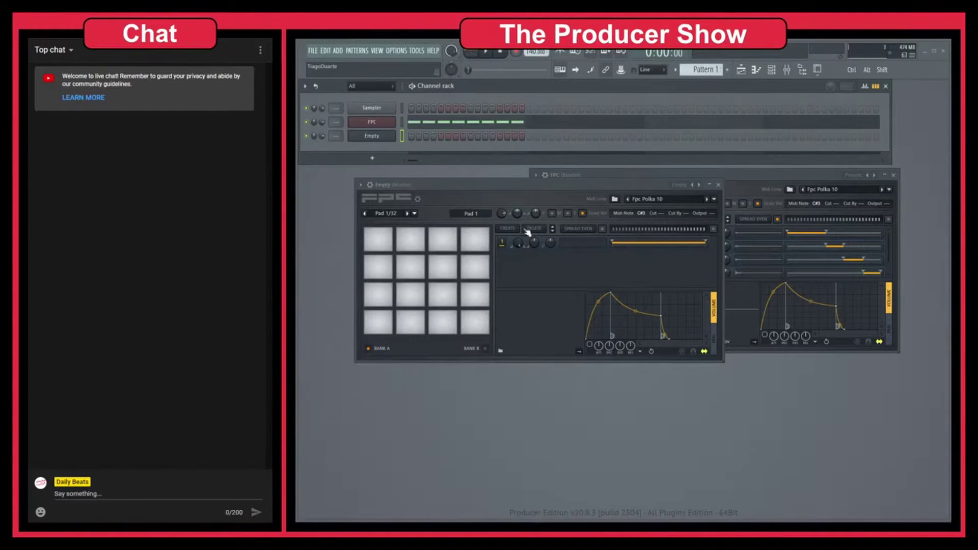
drag(553, 186, 551, 179)
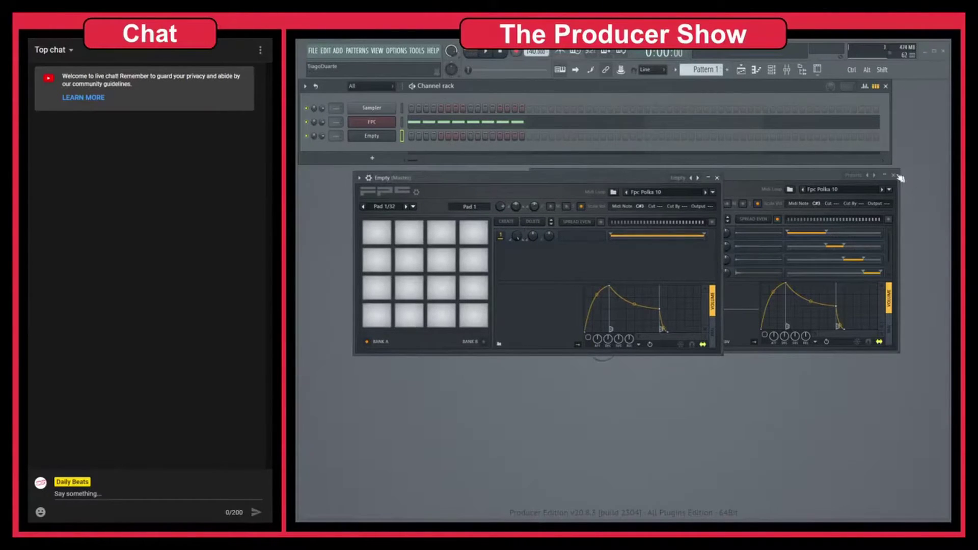
drag(610, 180, 618, 219)
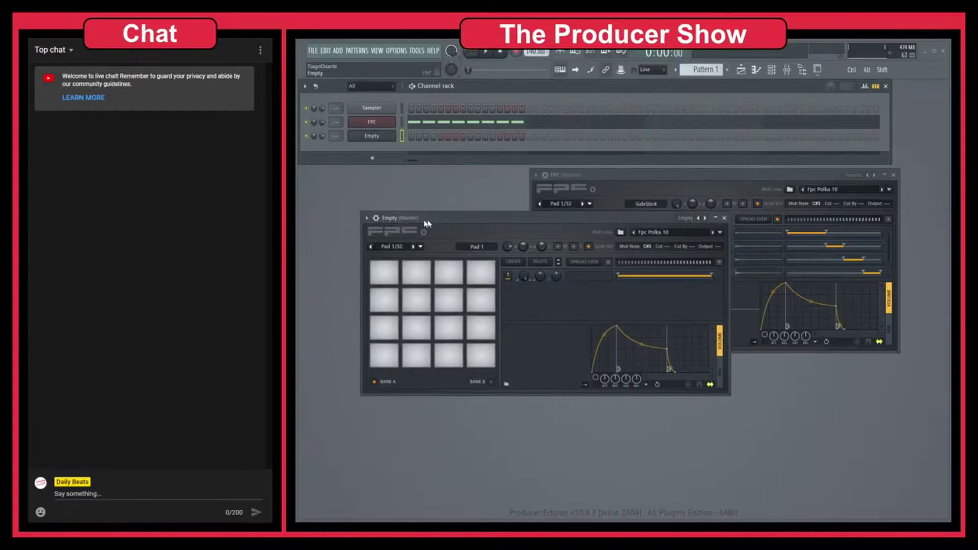
- Start saving the empty FPC's state as a preset, inspect the FPC and Generators preset folders, and leave without saving
click(366, 218)
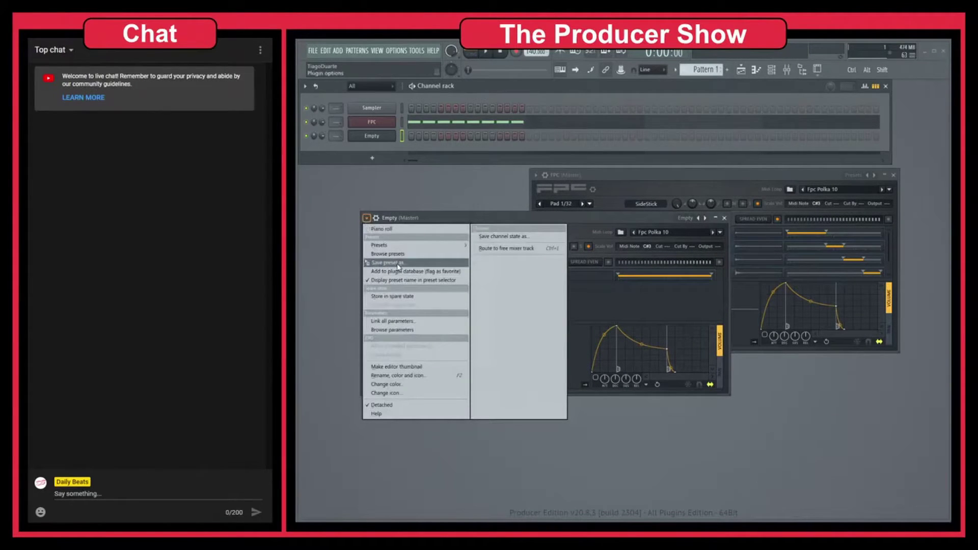
key(Escape)
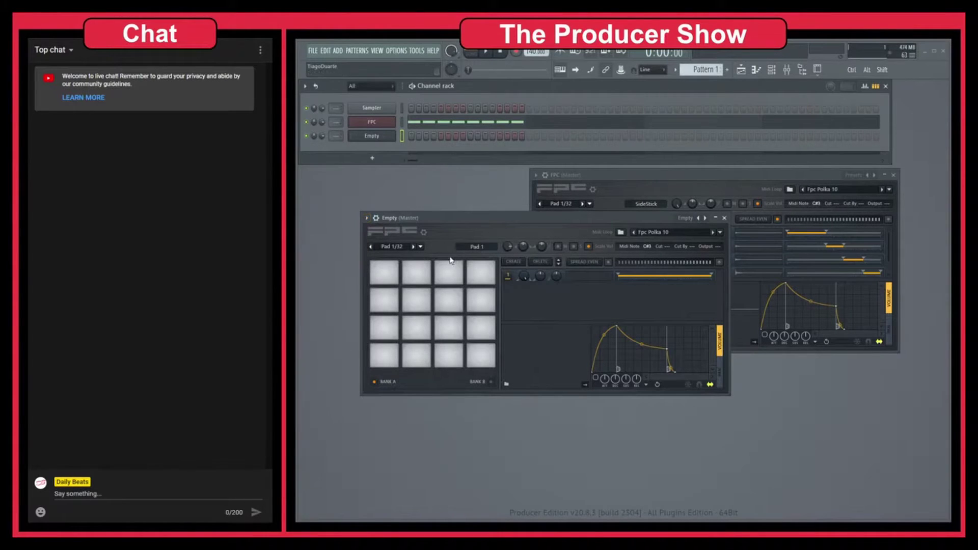
click(366, 218)
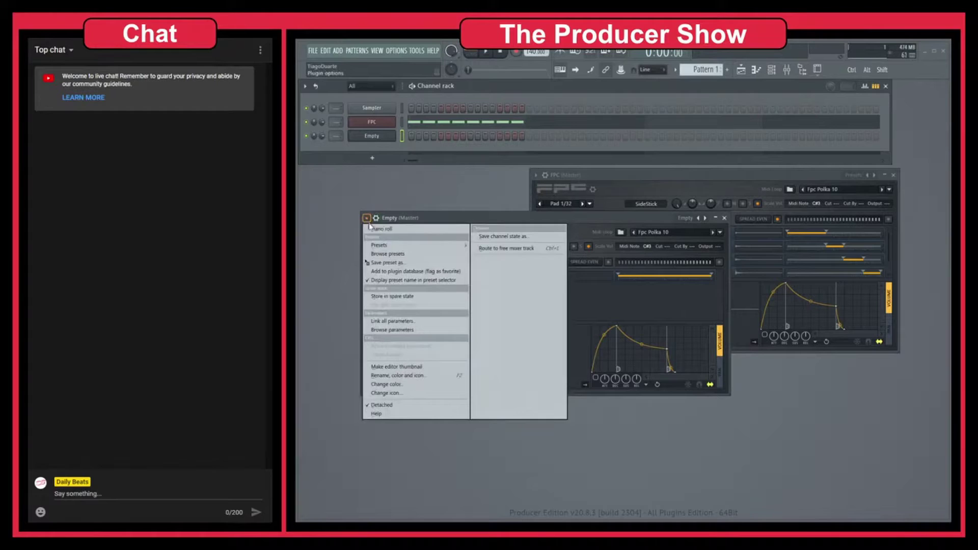
click(398, 264)
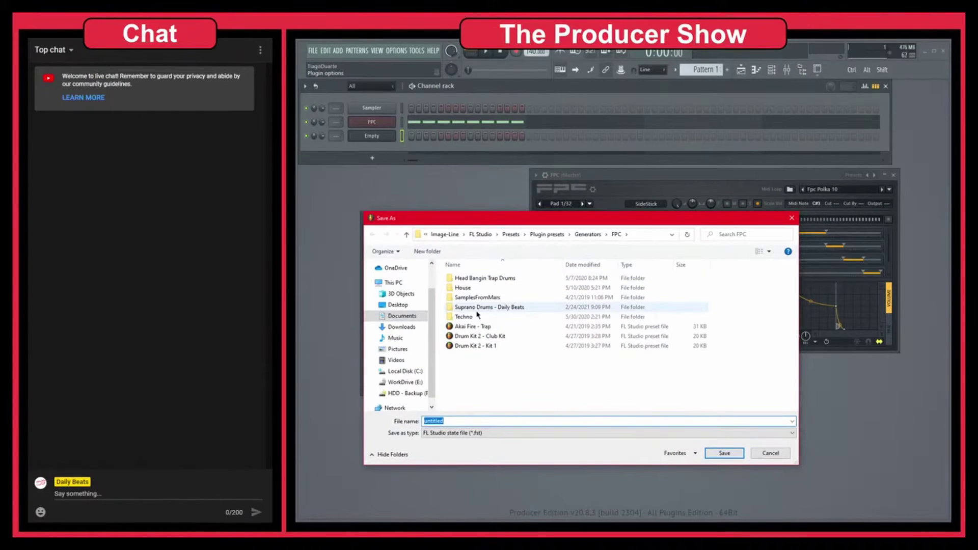
click(480, 378)
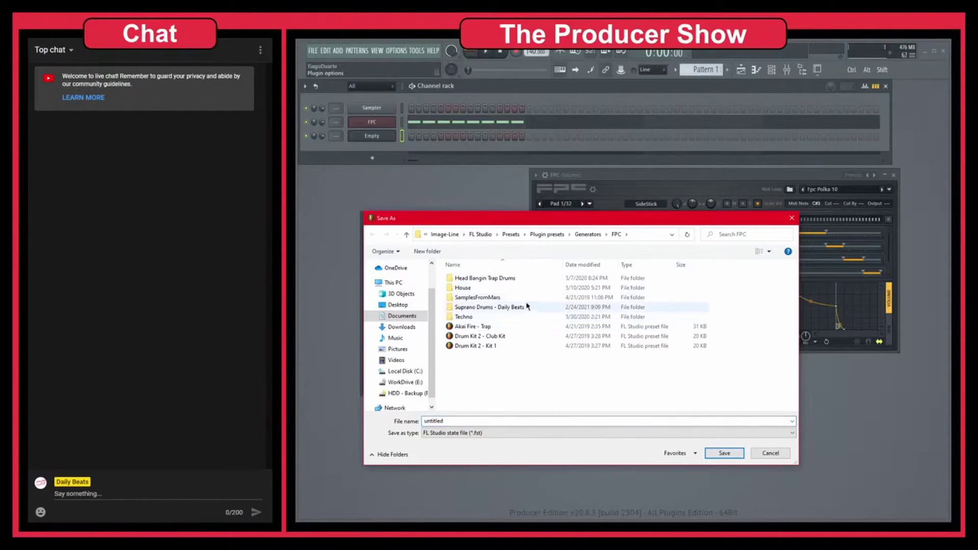
drag(625, 221, 610, 249)
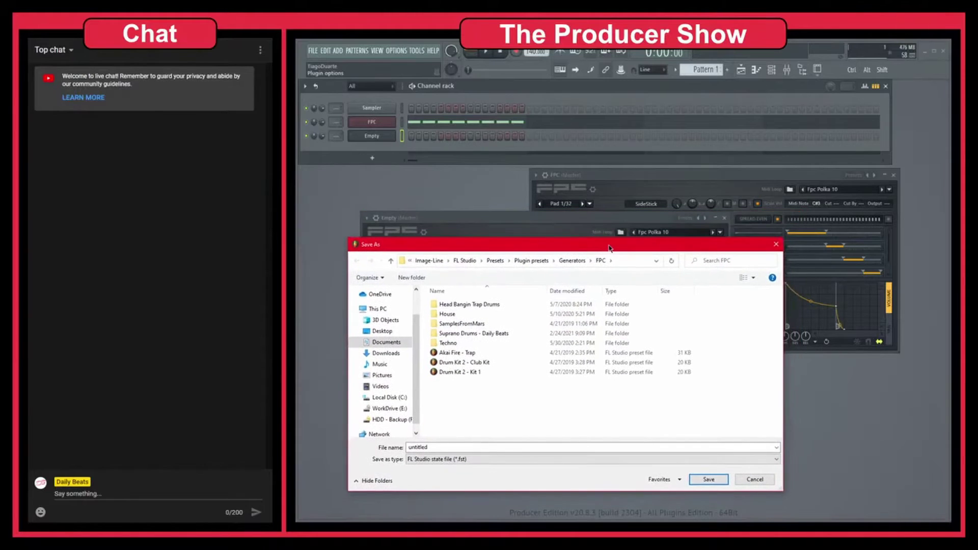
click(573, 260)
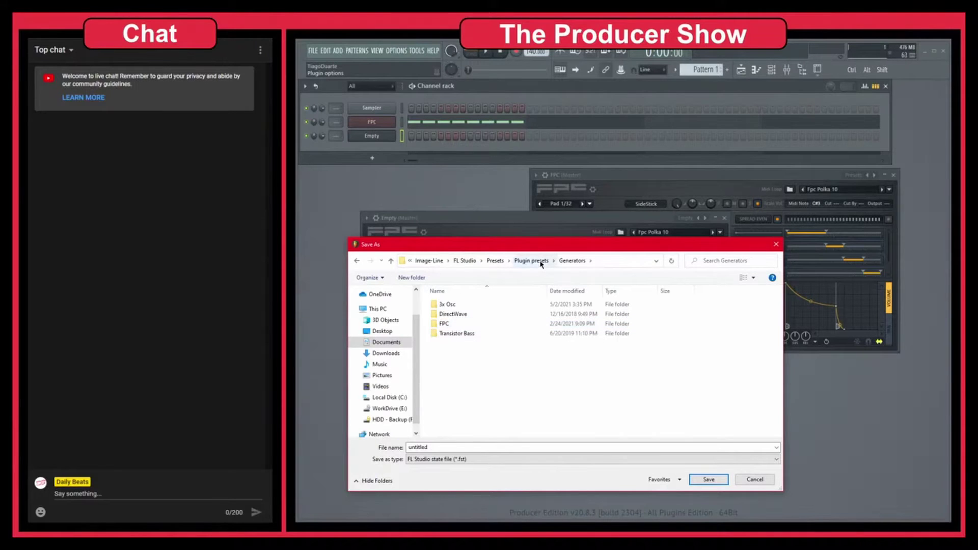
click(776, 244)
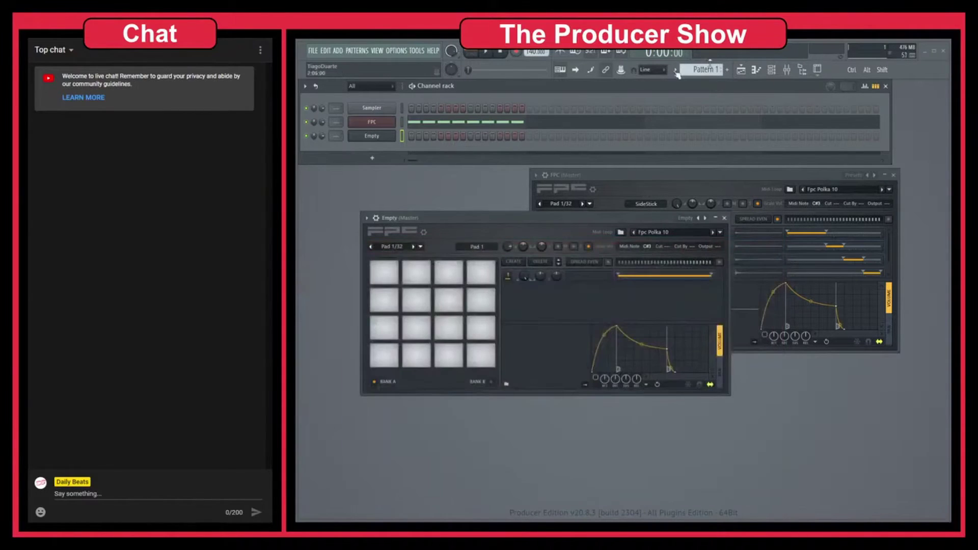
- Show the browser, move the empty FPC window clear of it, and expand the Drum generators in the Plugin database
click(803, 69)
drag(489, 220, 631, 250)
click(335, 261)
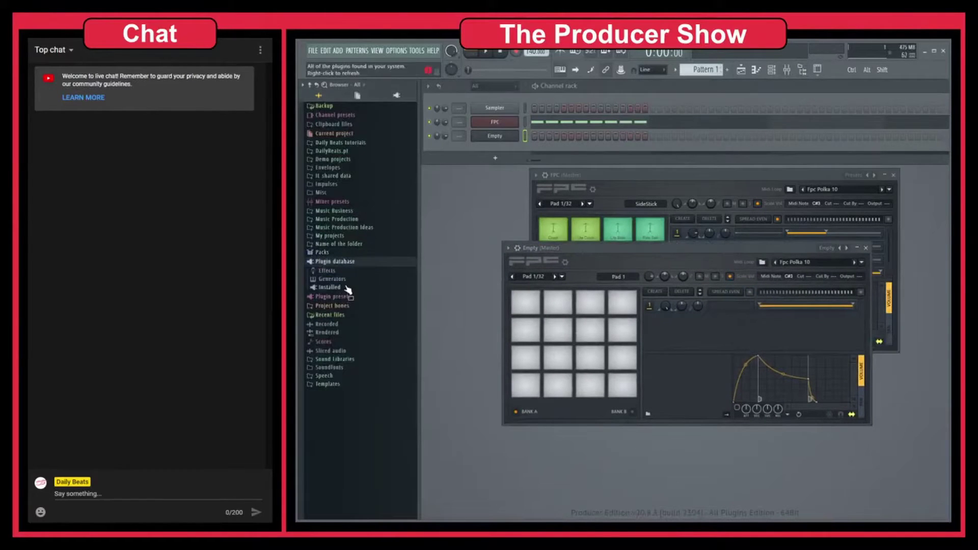
click(343, 280)
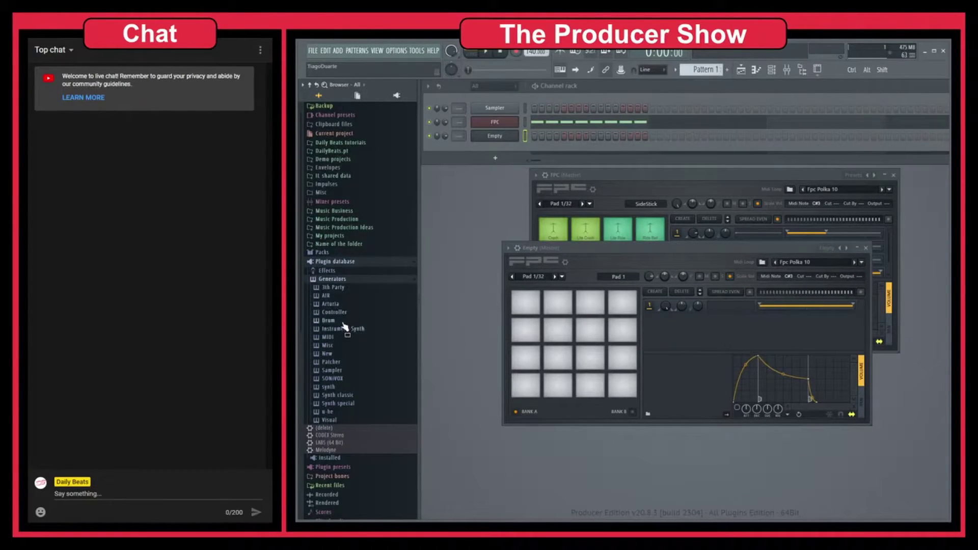
click(337, 321)
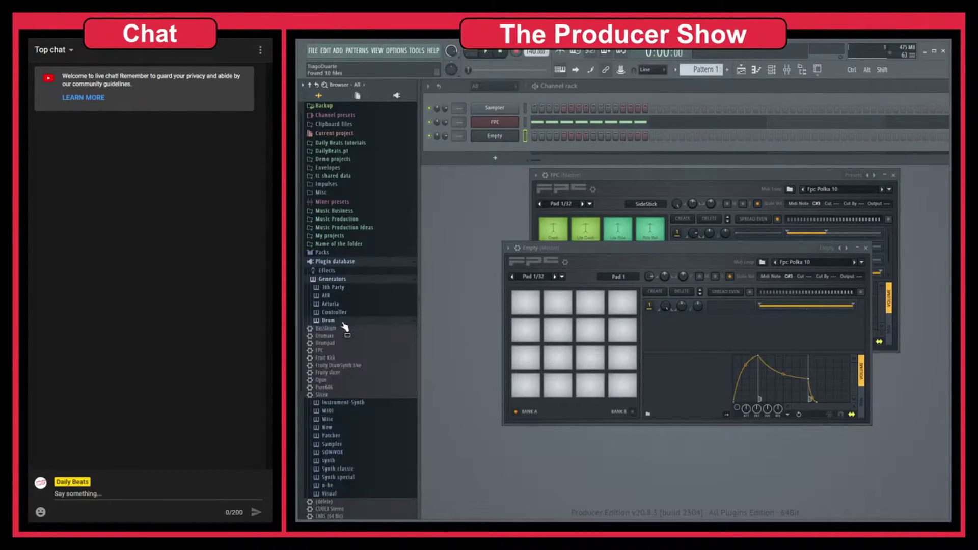
- Check the FPC entry's folder location in its Windows file properties, and close the properties without changes
right_click(324, 351)
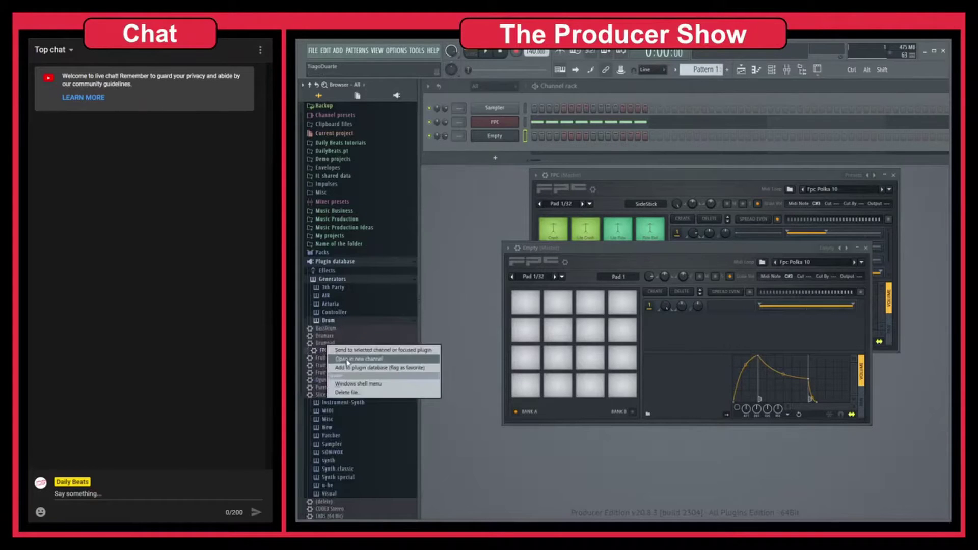
click(377, 389)
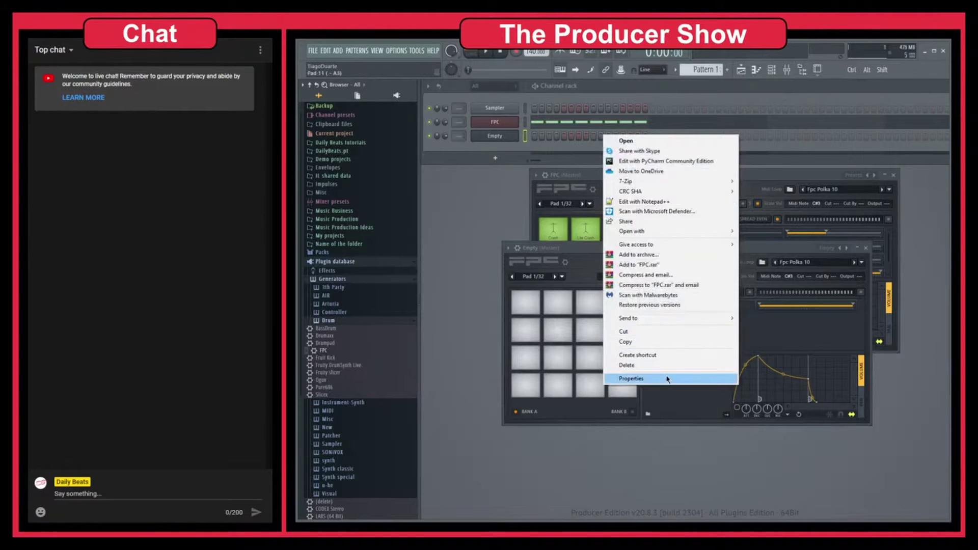
click(666, 379)
drag(766, 288, 675, 189)
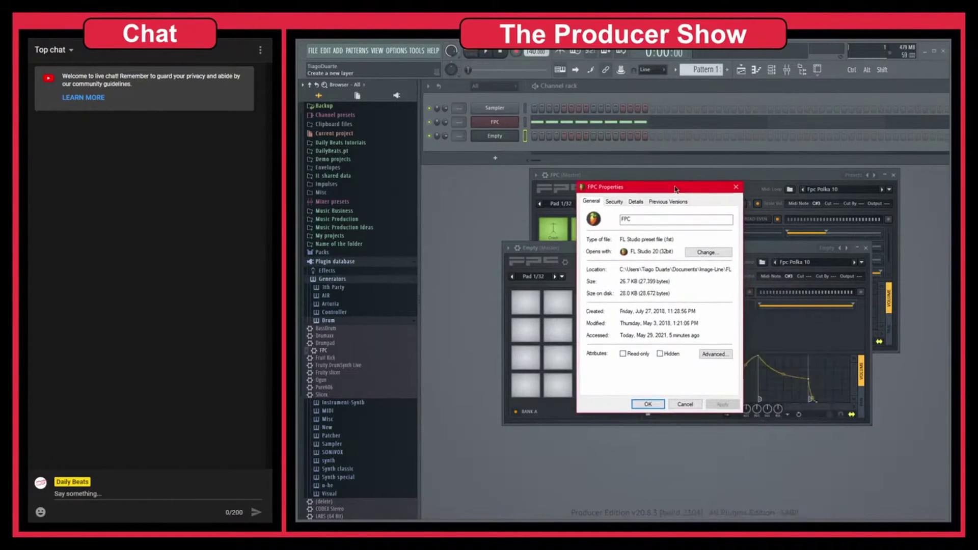
drag(652, 269, 745, 274)
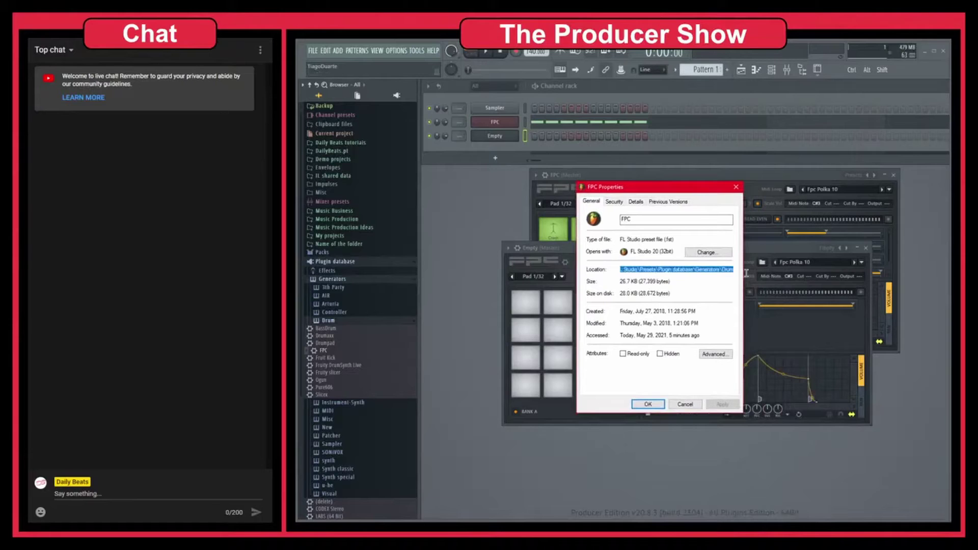
click(683, 270)
drag(669, 271, 744, 270)
click(714, 269)
click(685, 404)
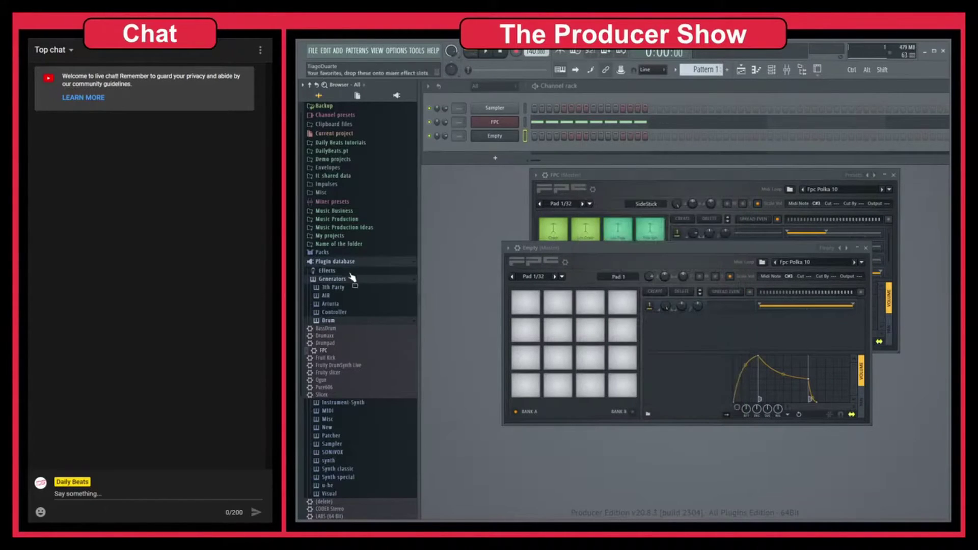
- Collapse the Plugin database generators, examine the FPC folder among the generator plugin presets, and collapse Plugin presets again
click(332, 279)
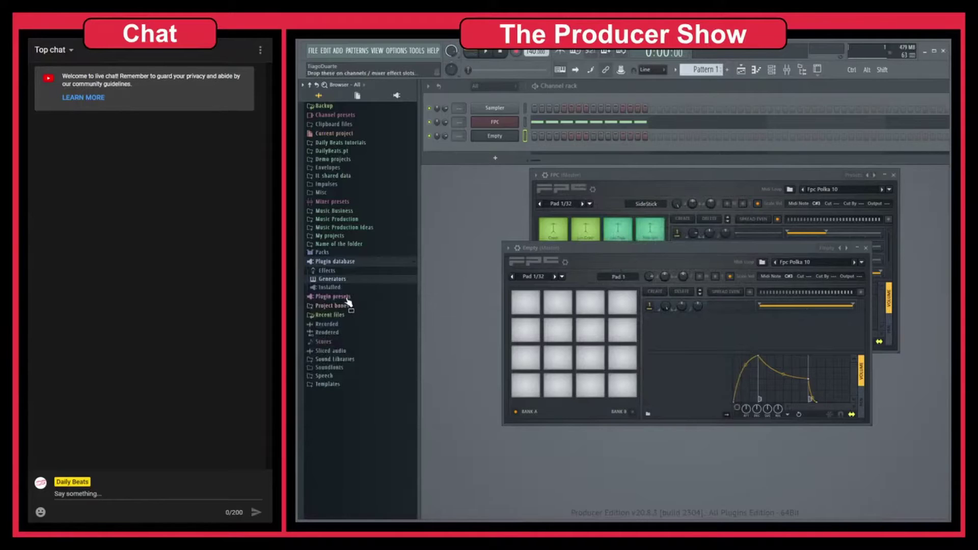
click(349, 297)
click(340, 315)
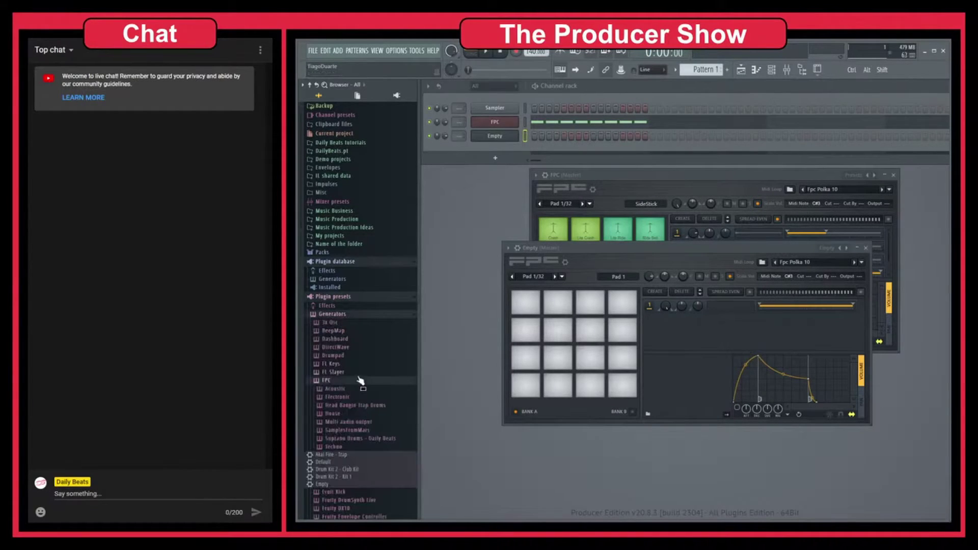
scroll(350, 367, down, 5)
scroll(341, 346, up, 3)
click(336, 270)
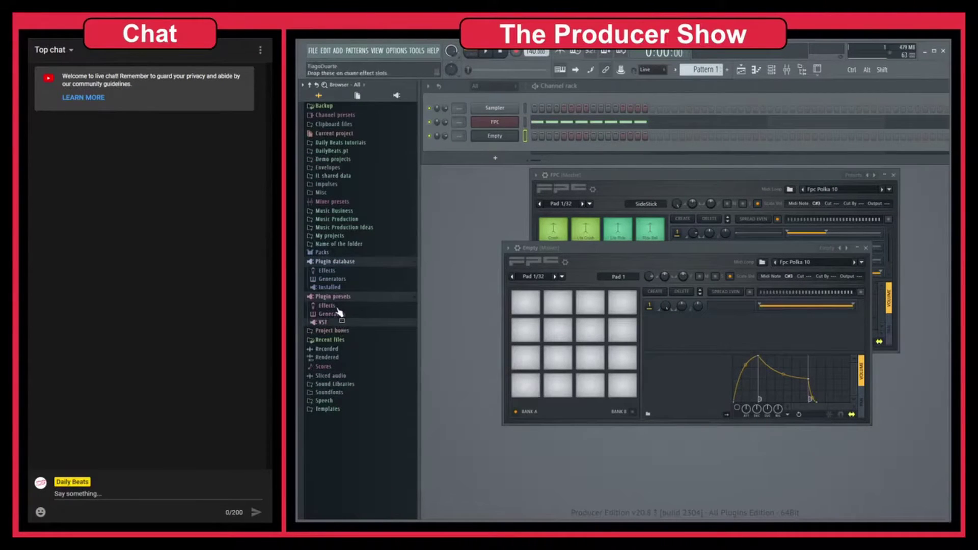
click(349, 297)
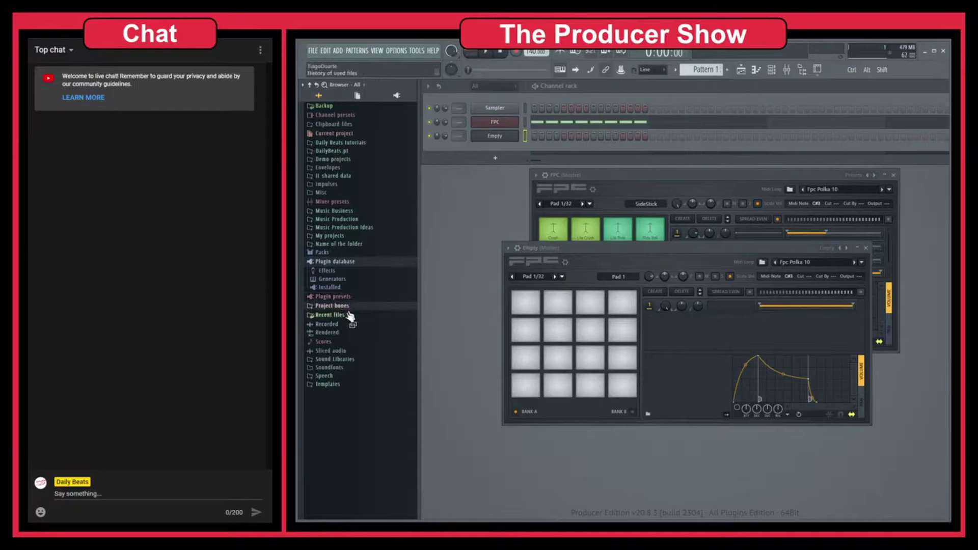
- Look into the Recent files, Recorded and Rendered browser folders, and collapse them along with the Plugin database
click(342, 315)
click(342, 317)
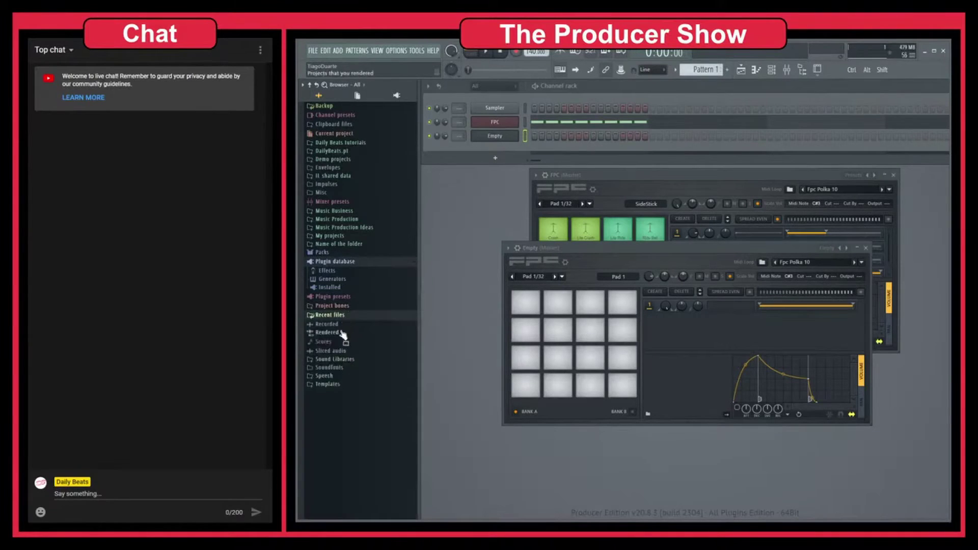
click(344, 325)
click(344, 326)
click(342, 333)
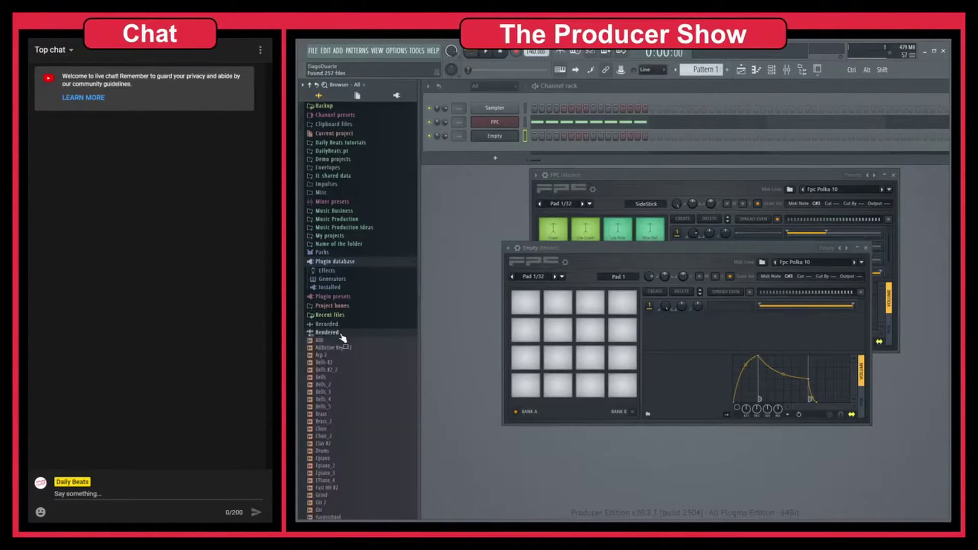
click(342, 333)
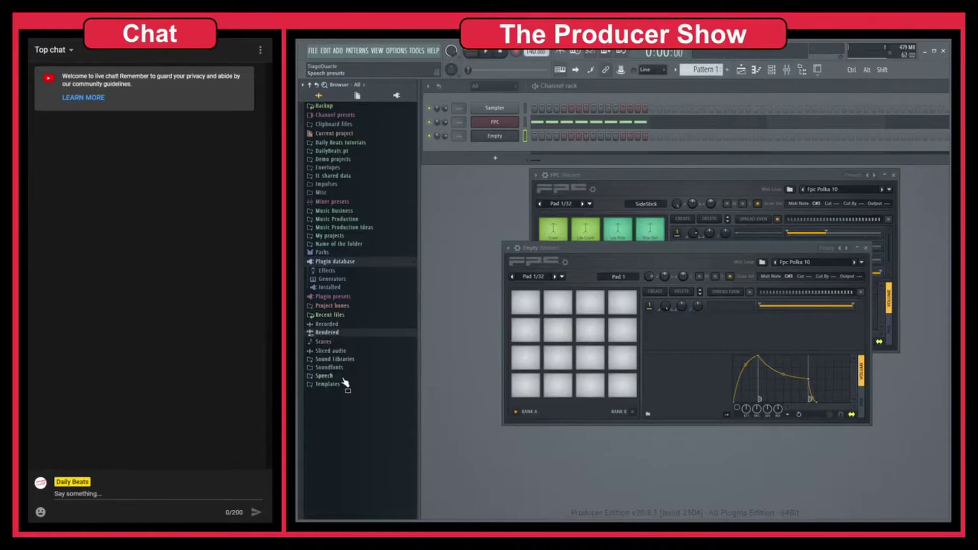
click(337, 261)
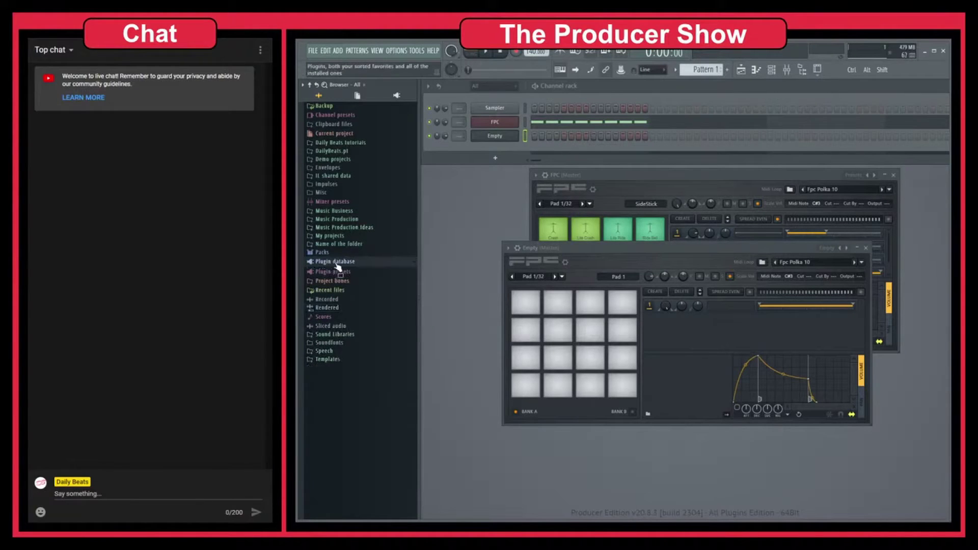
- Open the file settings, read the note about changing the user data folder, and keep Image-Line as the selected folder
click(391, 53)
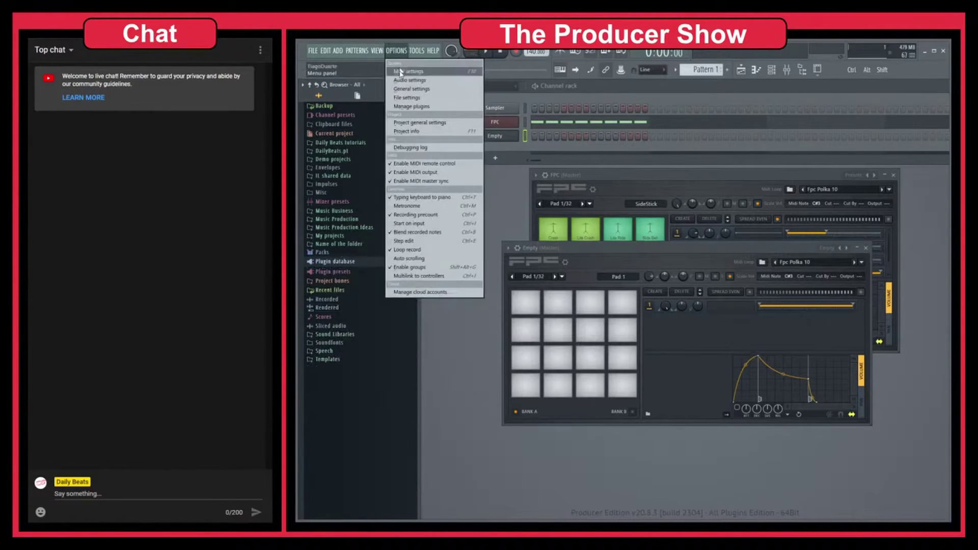
click(407, 97)
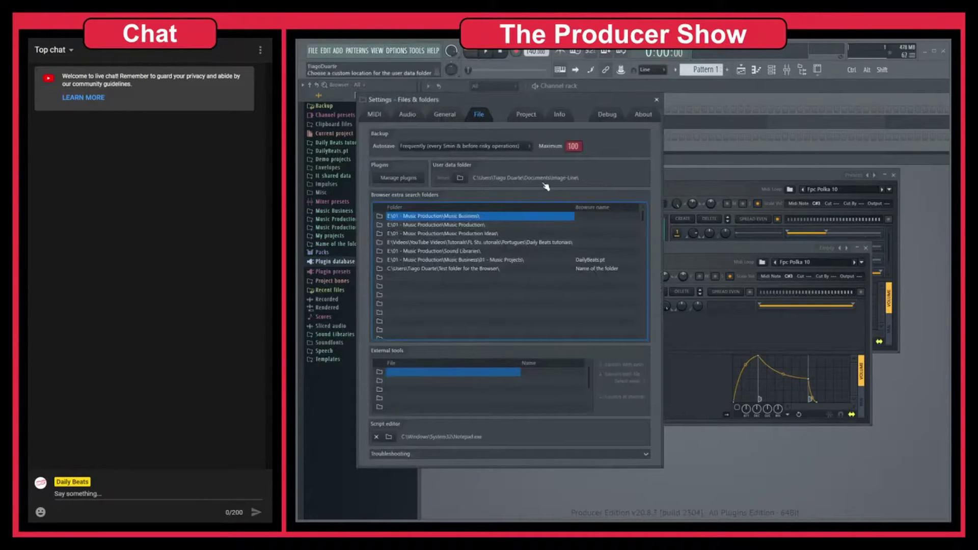
click(461, 178)
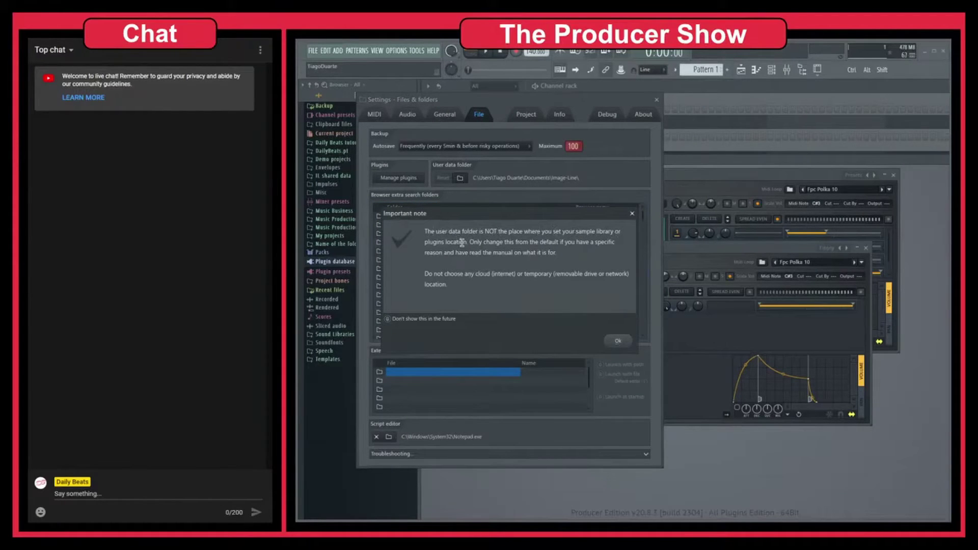
drag(468, 243, 580, 243)
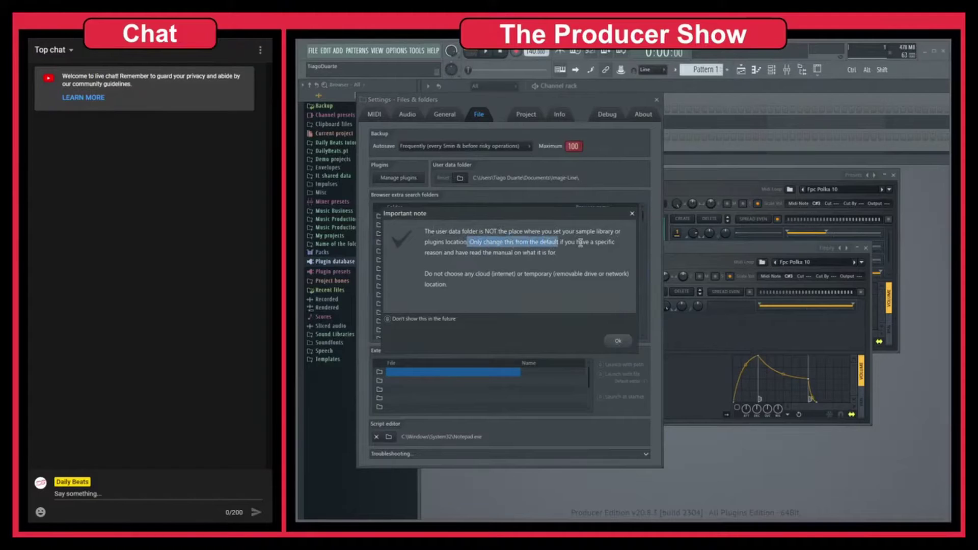
click(618, 341)
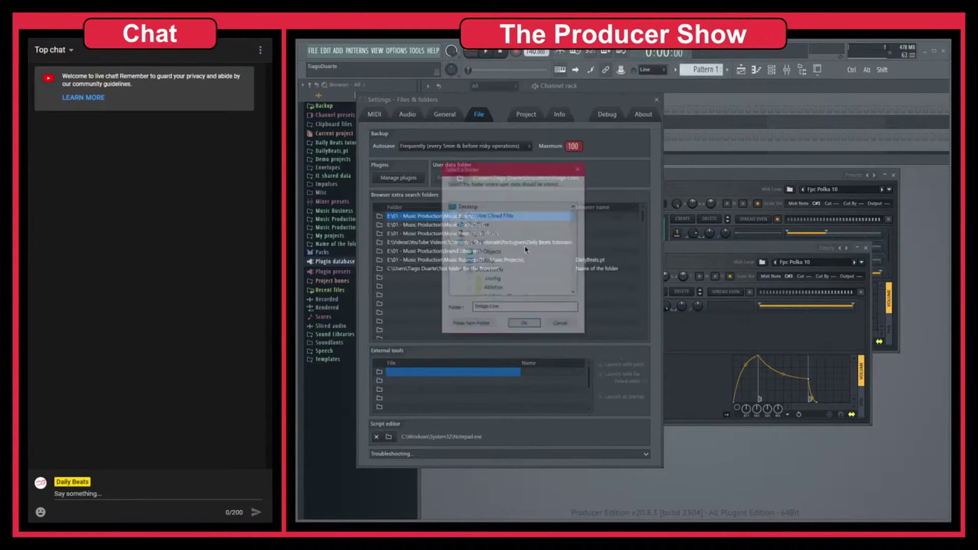
click(525, 325)
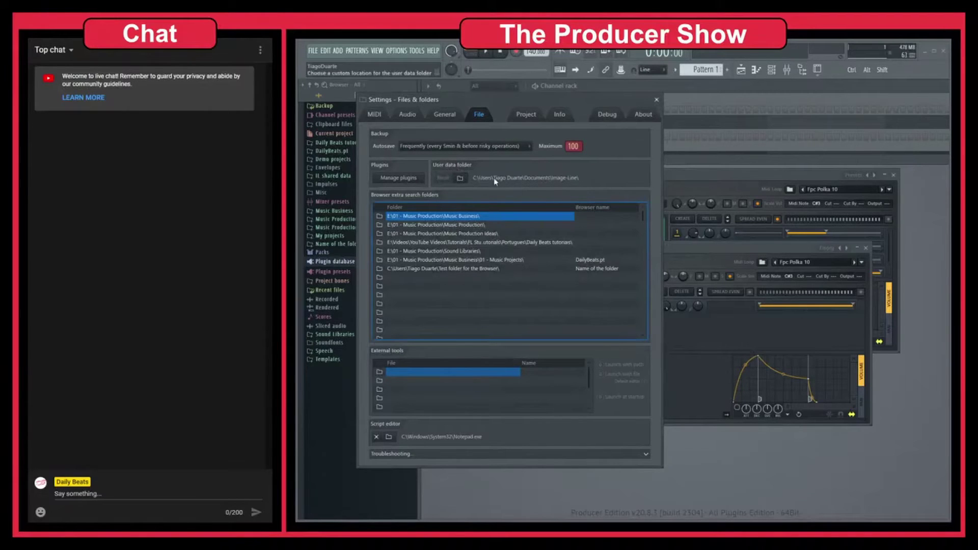
- Look at the user data folder chooser again, cancel it, check the script editor path, and close the settings
click(460, 177)
click(625, 345)
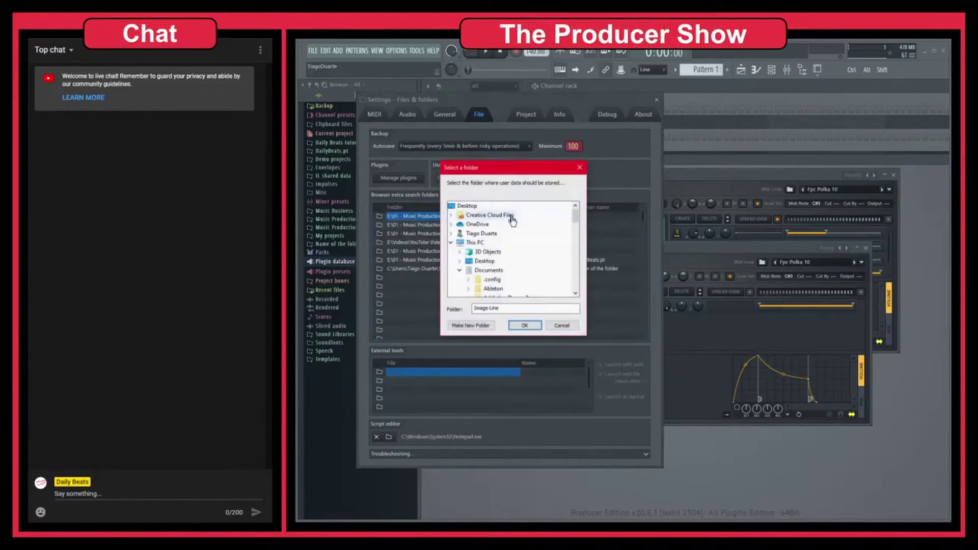
click(562, 326)
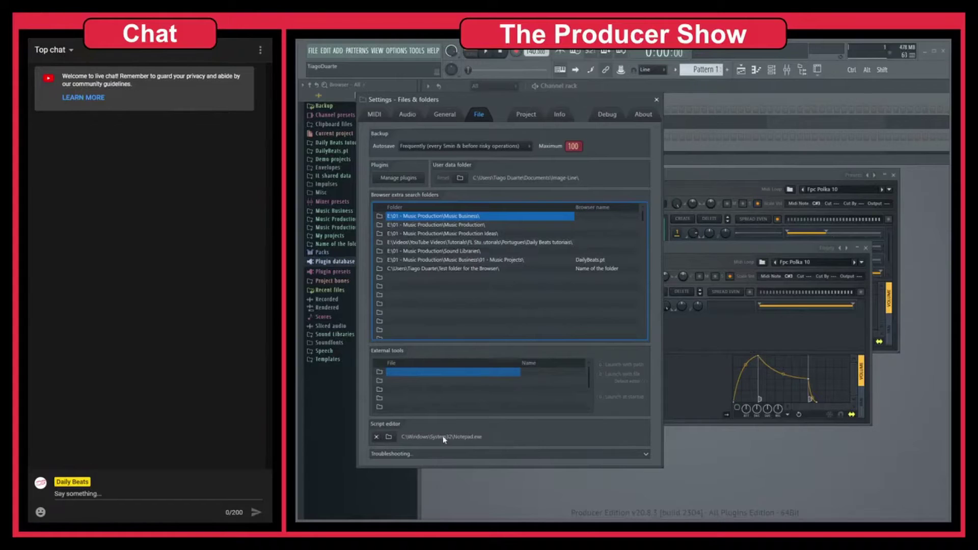
click(389, 437)
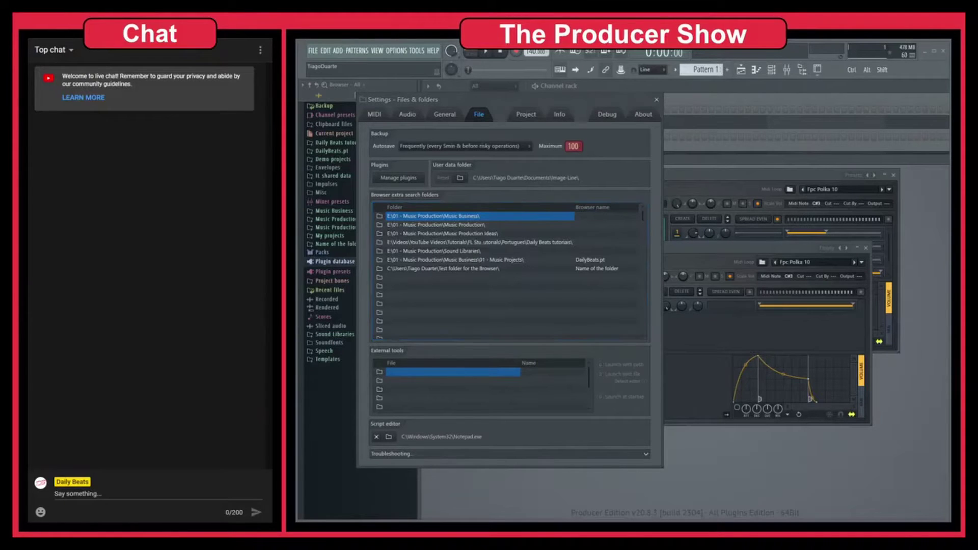
click(649, 158)
click(656, 100)
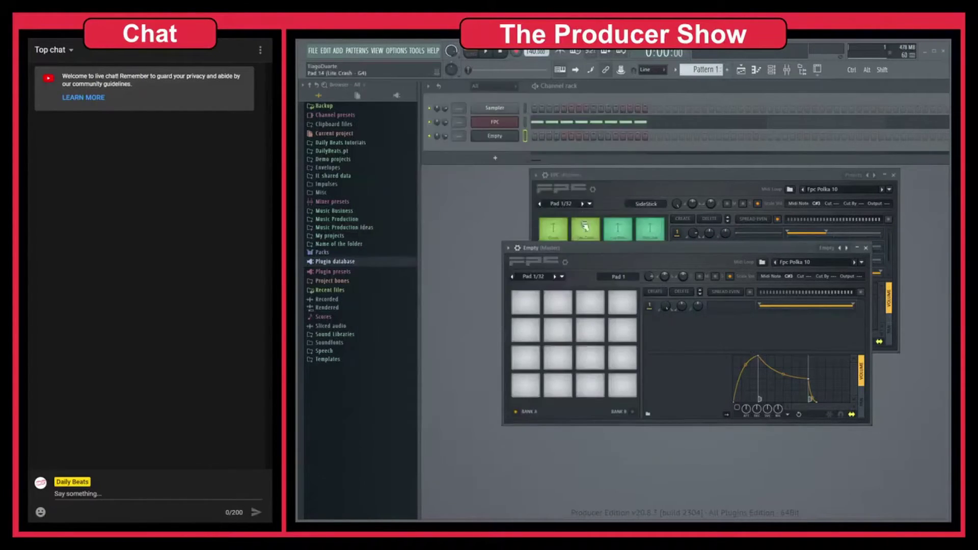
- Move the empty FPC window aside, examine the Plugin presets and Presets folders from its preset save dialog, and cancel saving
drag(586, 248, 538, 220)
click(459, 219)
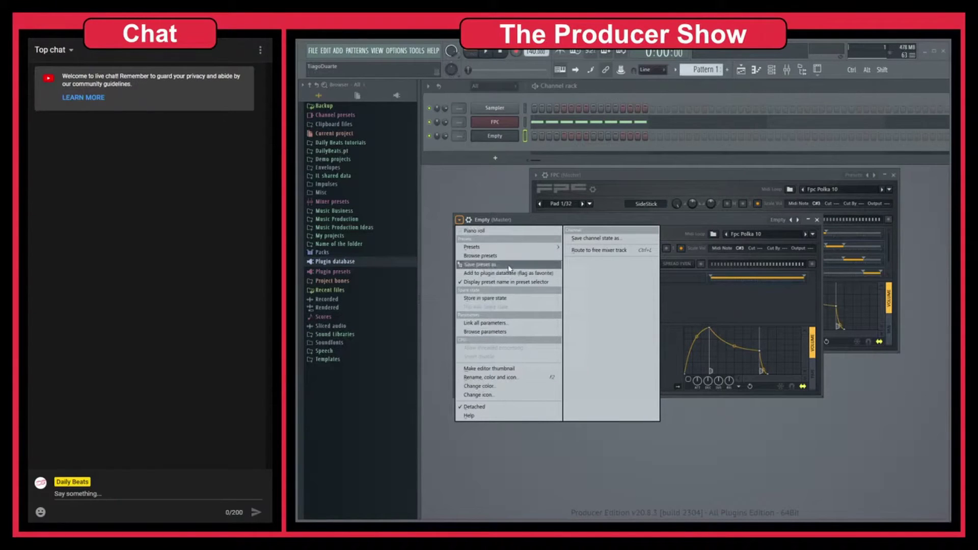
click(595, 238)
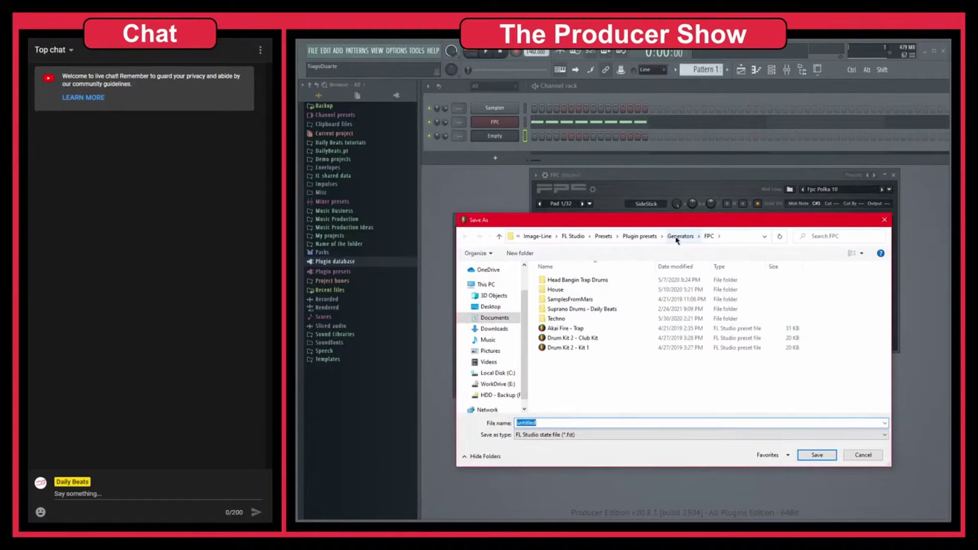
click(650, 238)
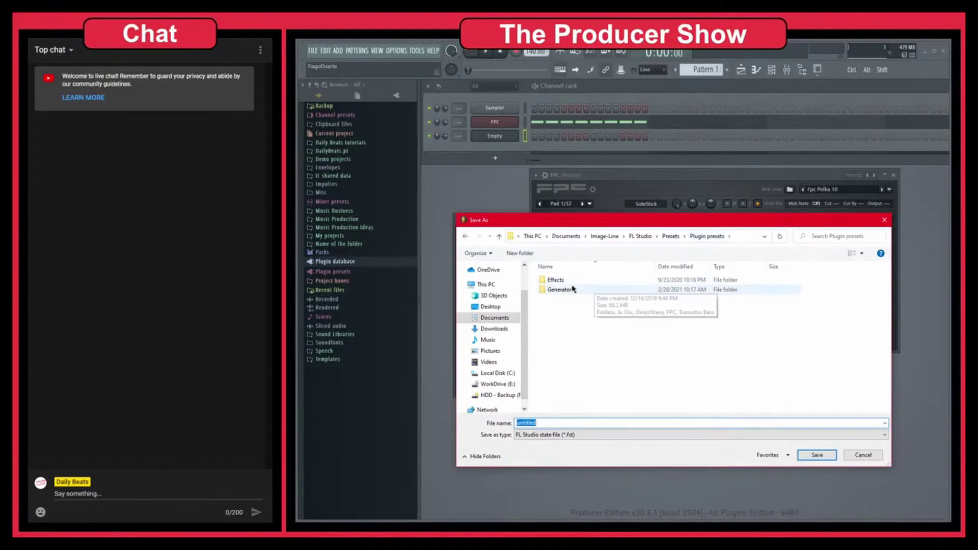
click(670, 238)
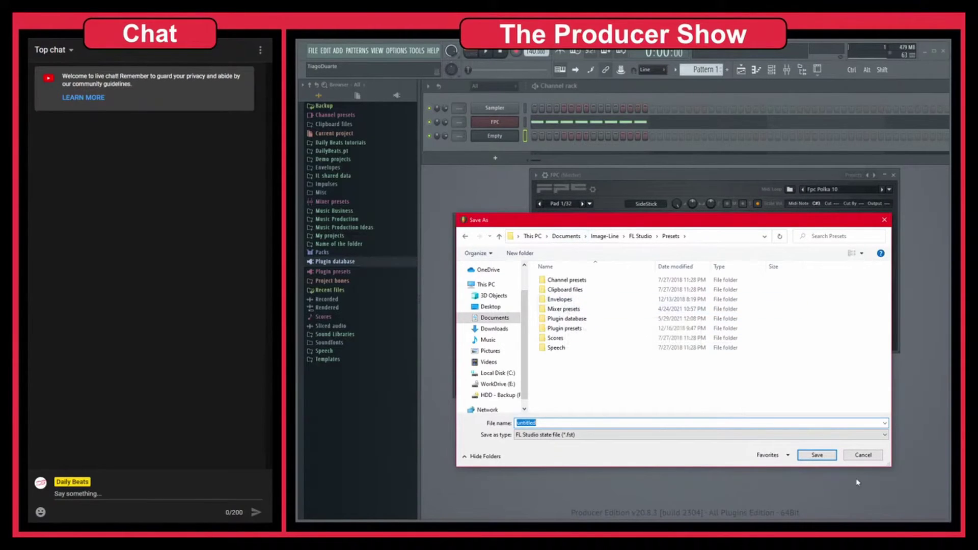
click(856, 457)
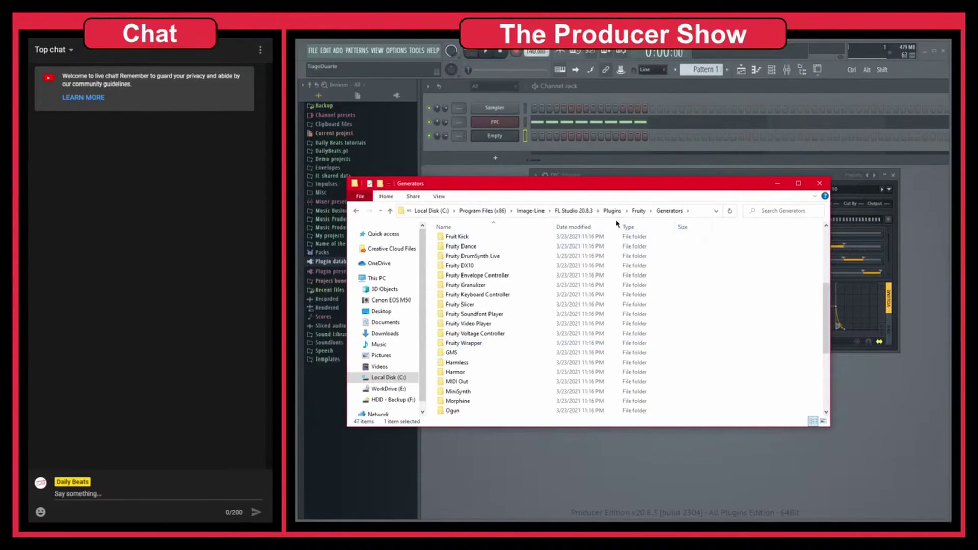
- In File Explorer, go up to the FL Studio 20.8.3 folder, look into Data and its Templates folder, and return to Data
click(639, 211)
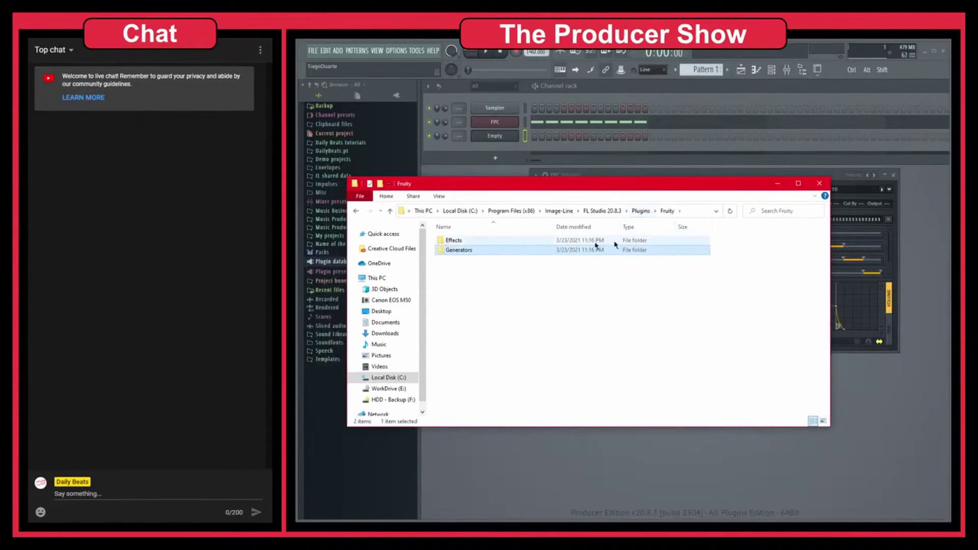
click(646, 211)
click(608, 211)
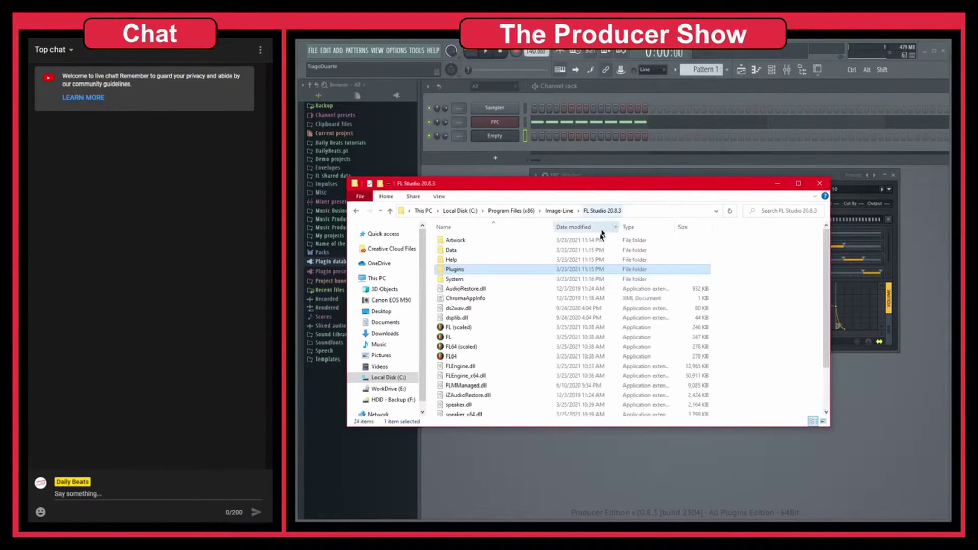
double_click(461, 253)
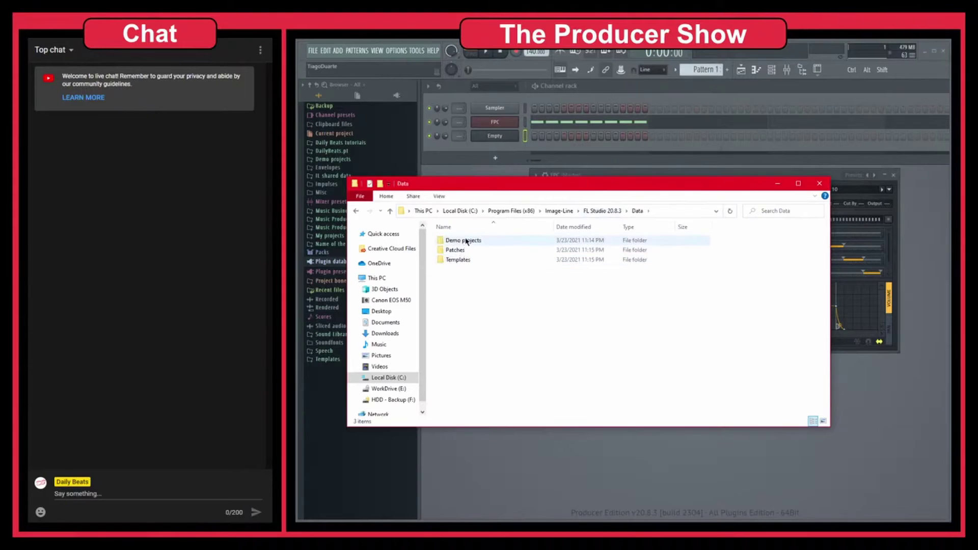
double_click(462, 260)
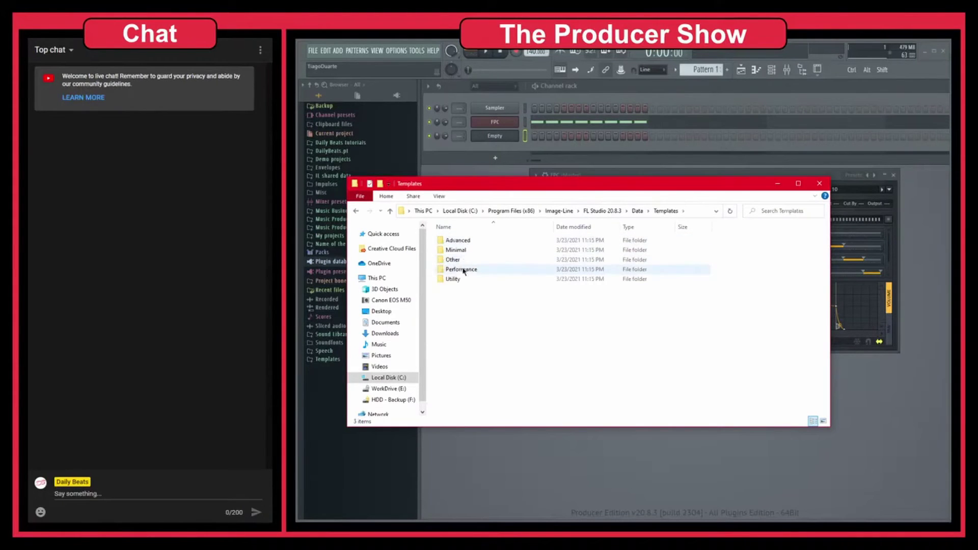
click(638, 211)
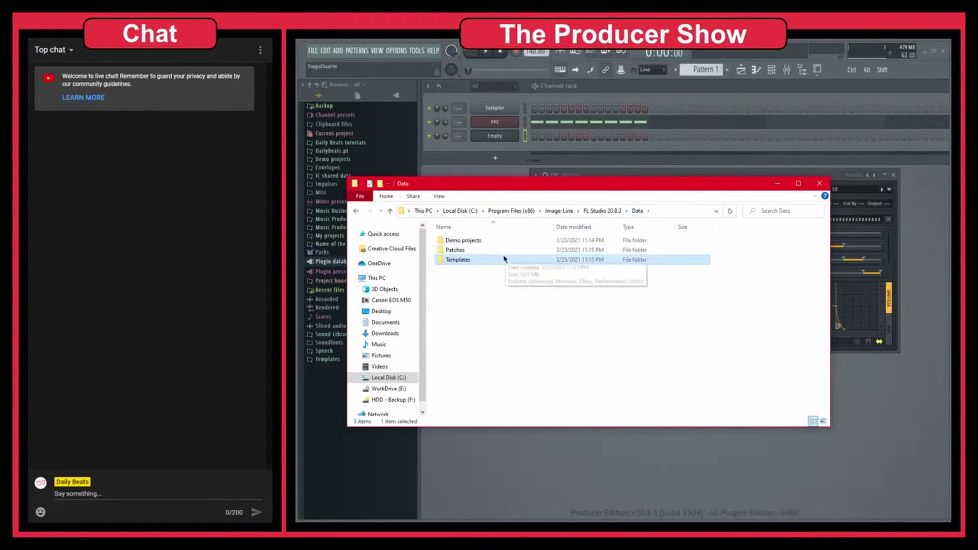
- Open the installation's FPC presets folder through Patches, Plugin presets and Generators
double_click(470, 251)
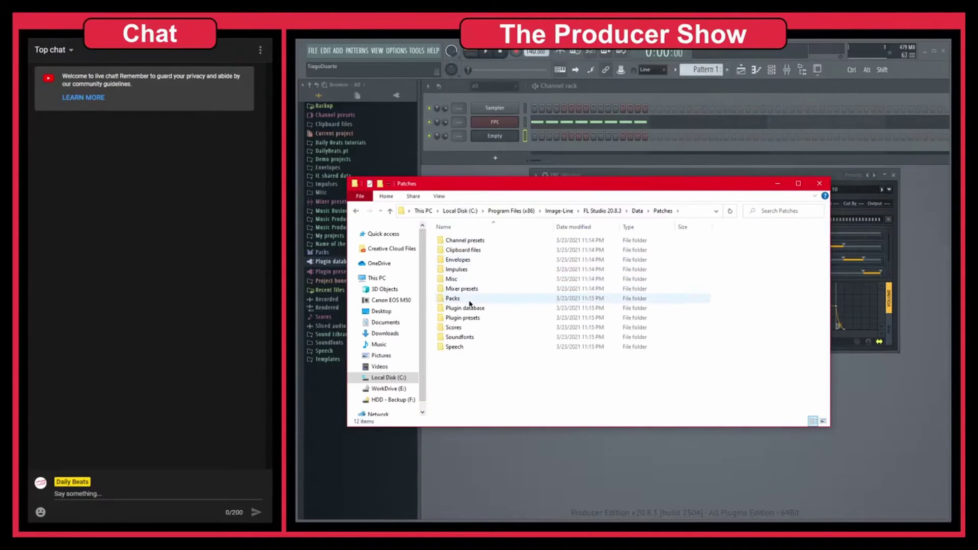
click(468, 319)
double_click(467, 318)
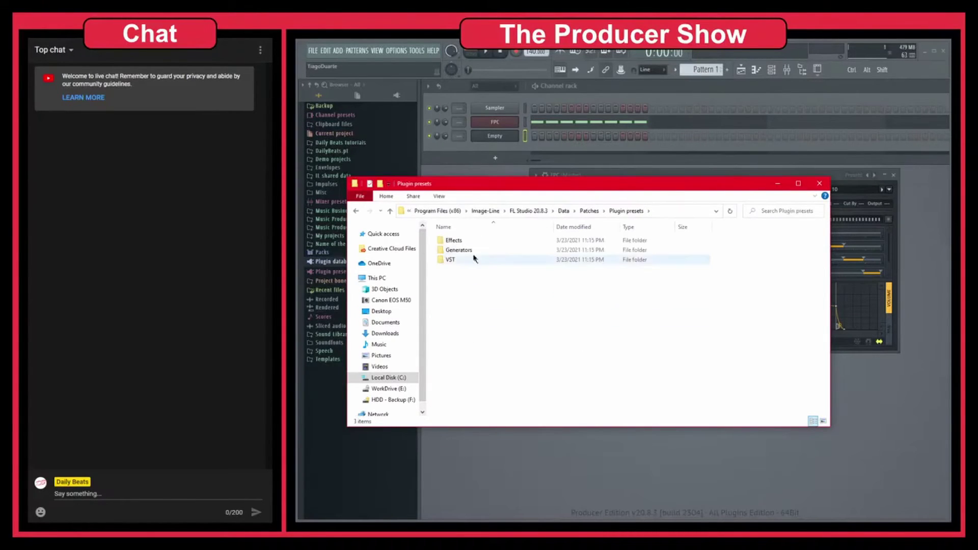
double_click(459, 250)
double_click(455, 300)
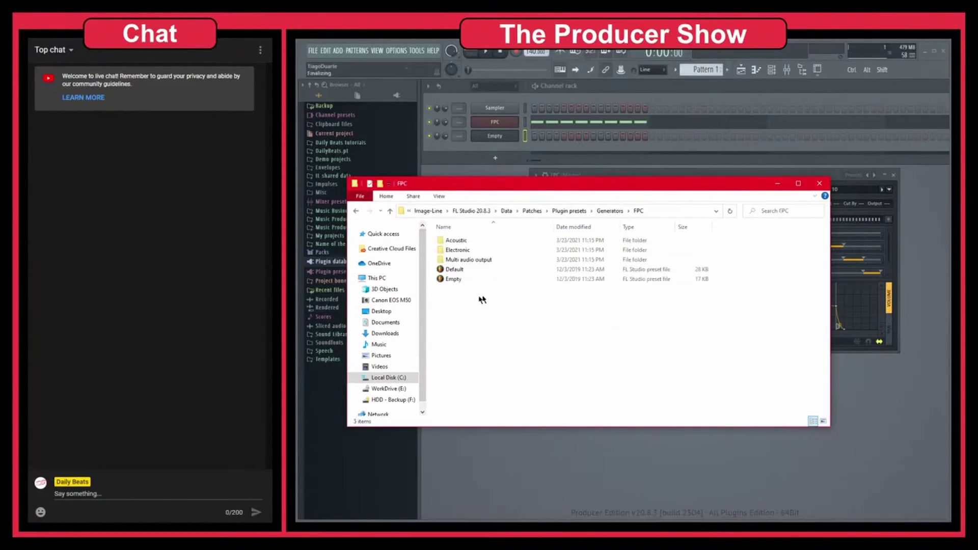
- Check the FPC folder's full path and duplicate the Default preset file within that folder
click(467, 270)
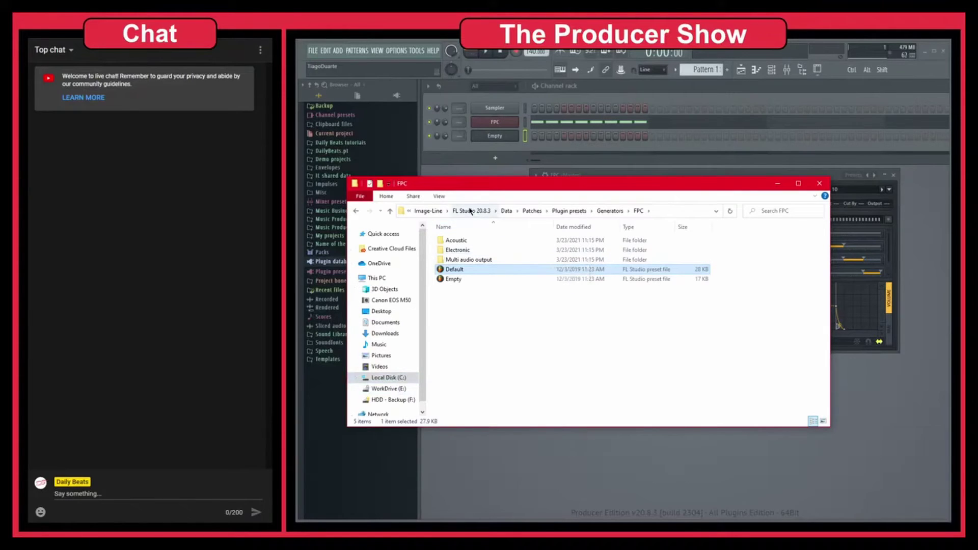
click(688, 212)
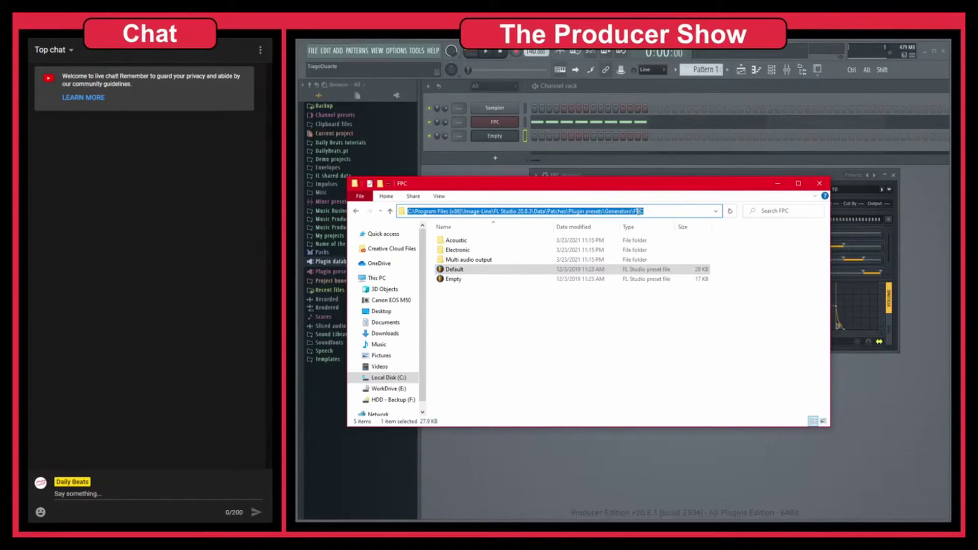
key(Escape)
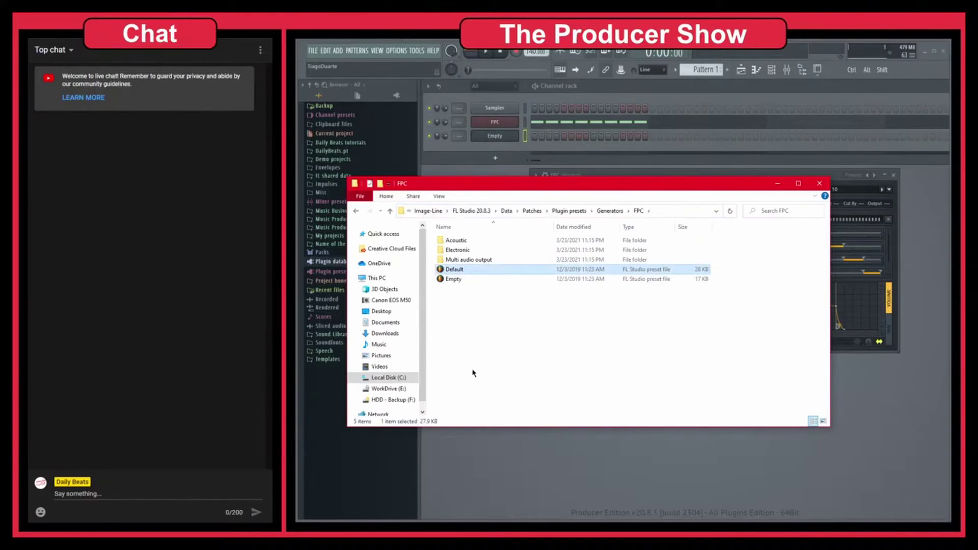
key(ctrl+v)
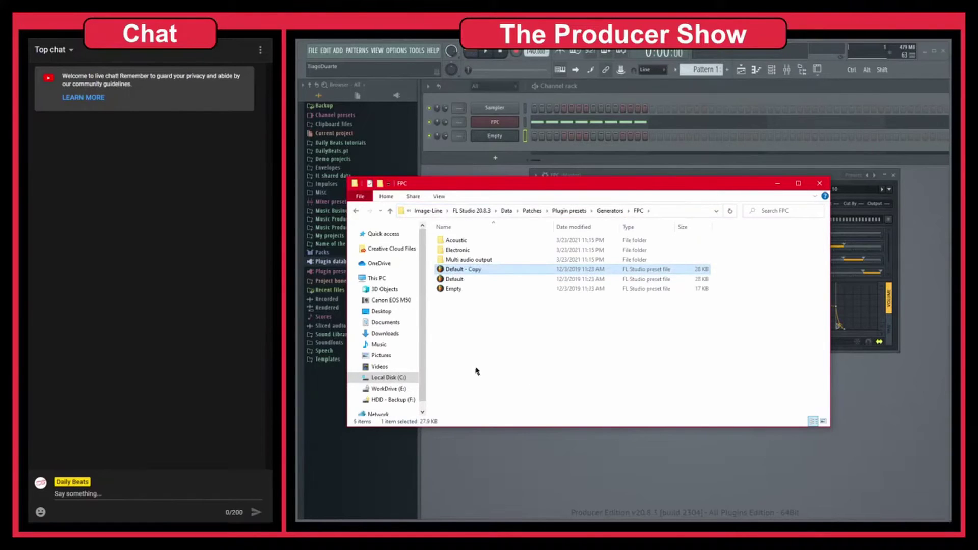
- Rename the duplicated preset file as Default - backup
click(483, 272)
click(487, 269)
key(BackSpace)
key(BackSpace)
key(BackSpace)
key(BackSpace)
text(backup)
key(Return)
- Move the File Explorer window lower, copy the FPC folder's full path, and close the window
drag(677, 183, 693, 254)
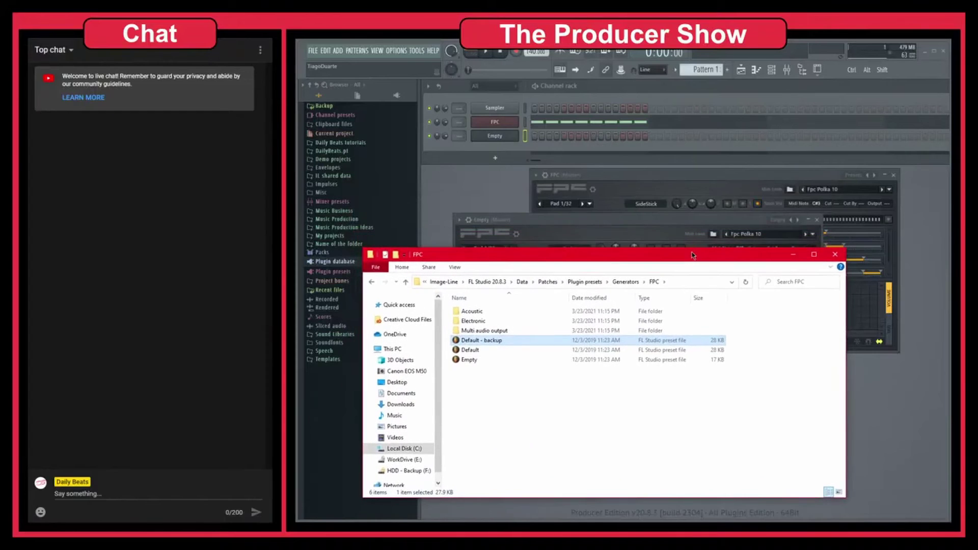
click(689, 285)
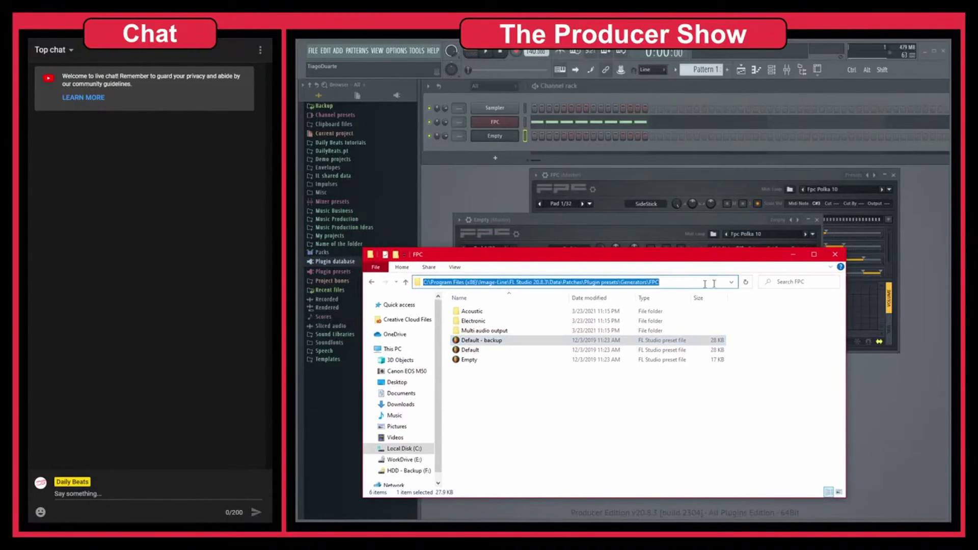
click(835, 255)
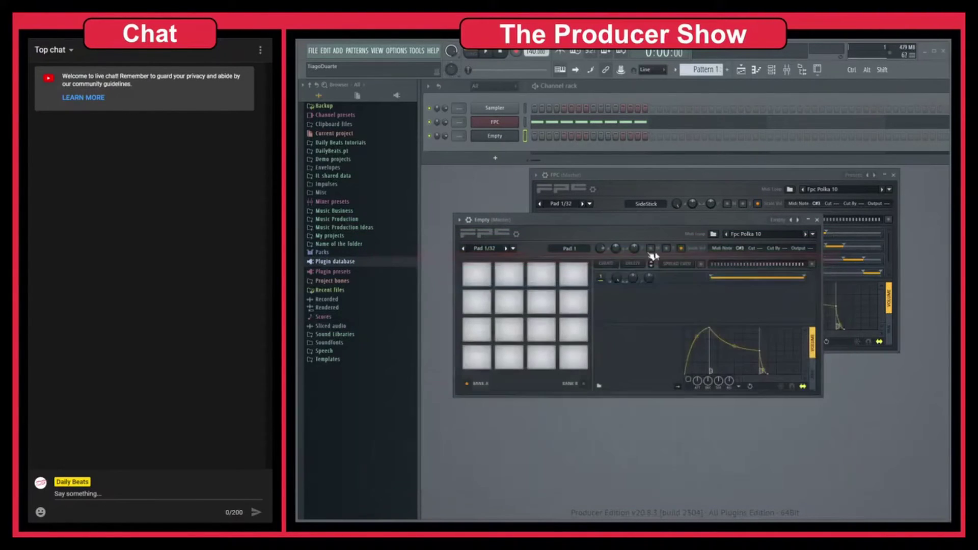
- Save the empty FPC as a preset in the copied folder path, overwriting the existing Default preset
click(459, 220)
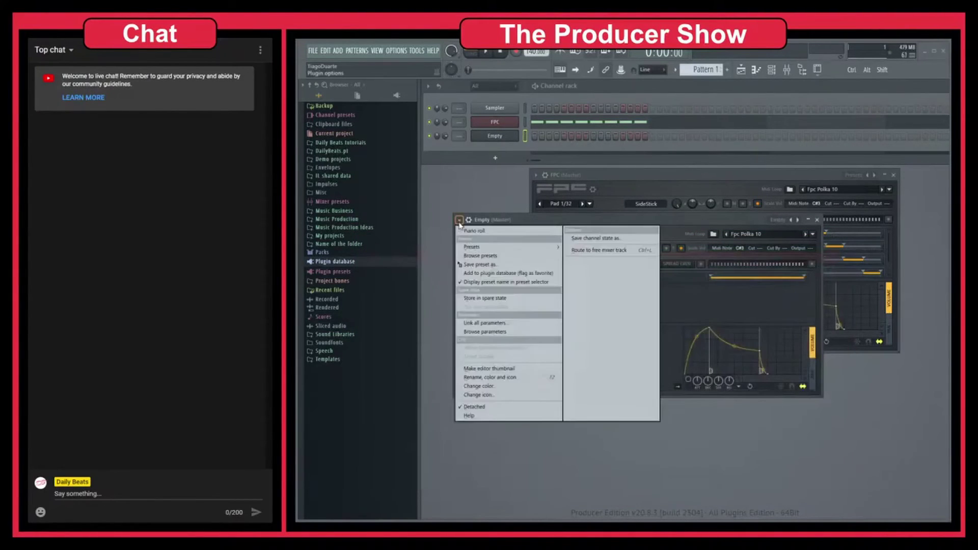
click(495, 265)
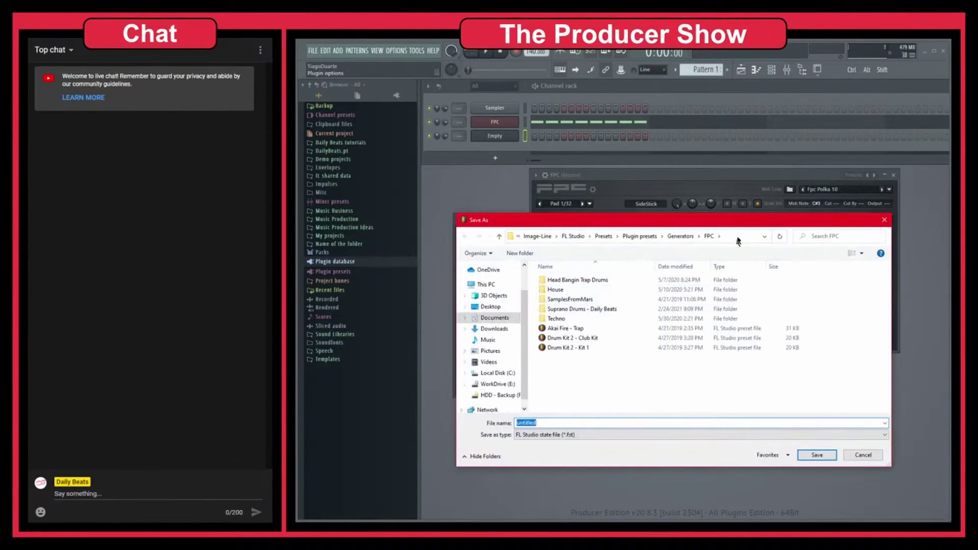
click(738, 240)
key(ctrl+v)
key(Return)
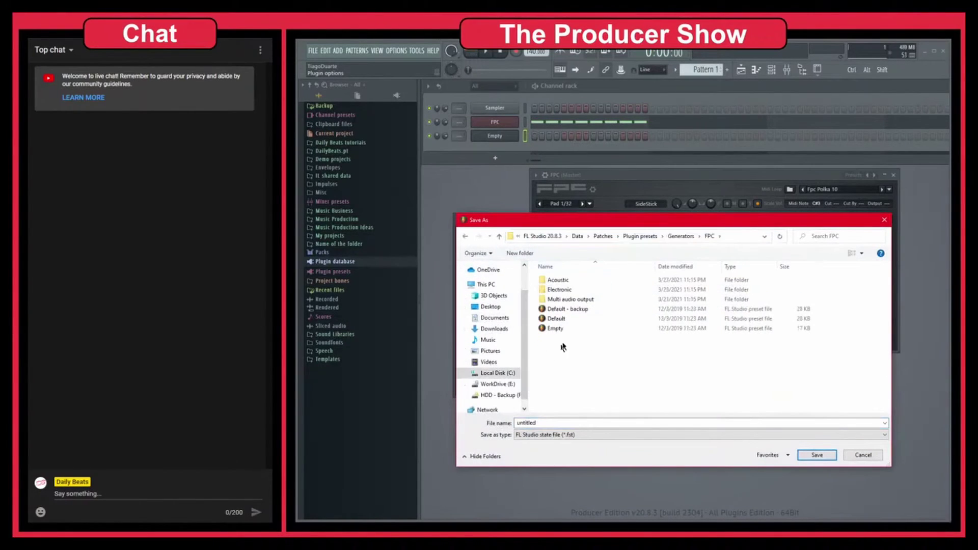
click(555, 318)
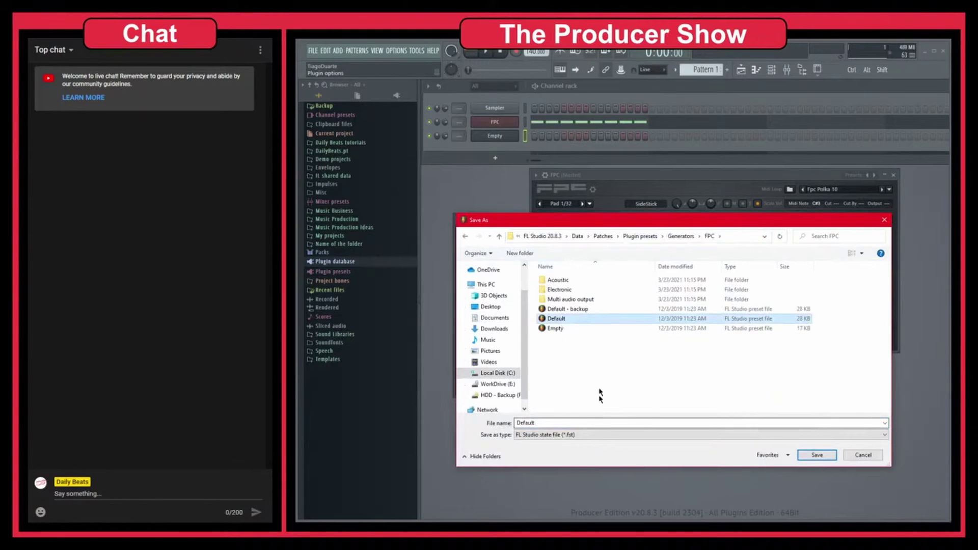
click(818, 455)
click(531, 294)
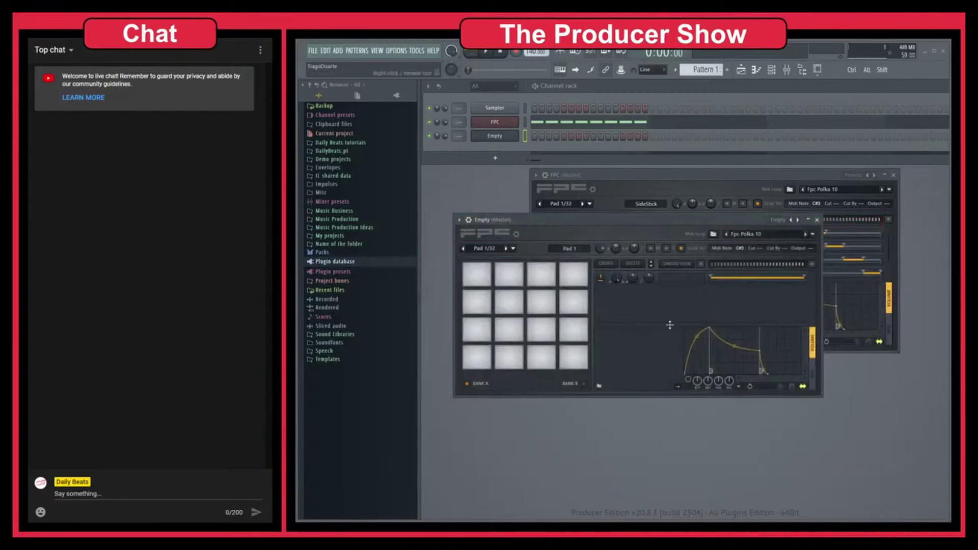
- Close the Empty FPC window, add another FPC drum channel, and move its window up over the first FPC
click(816, 219)
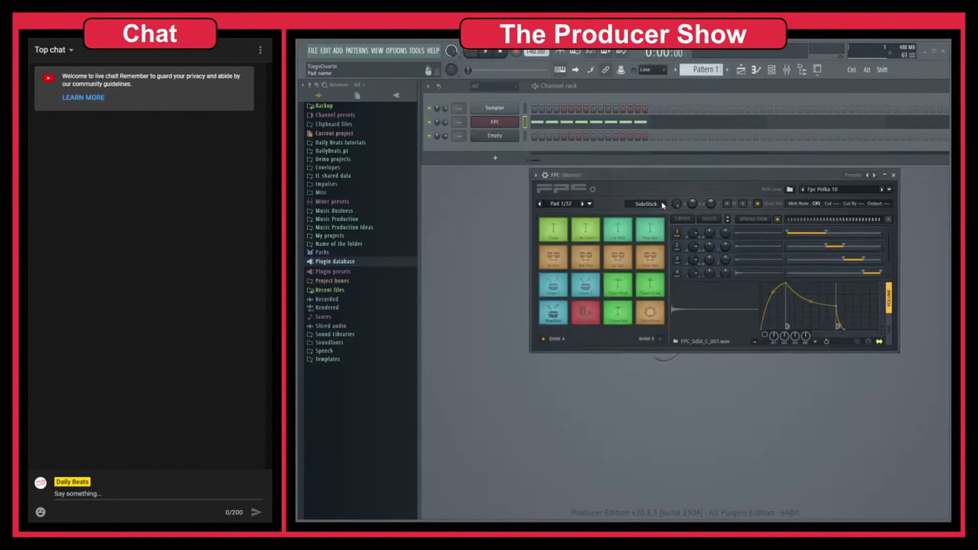
click(494, 158)
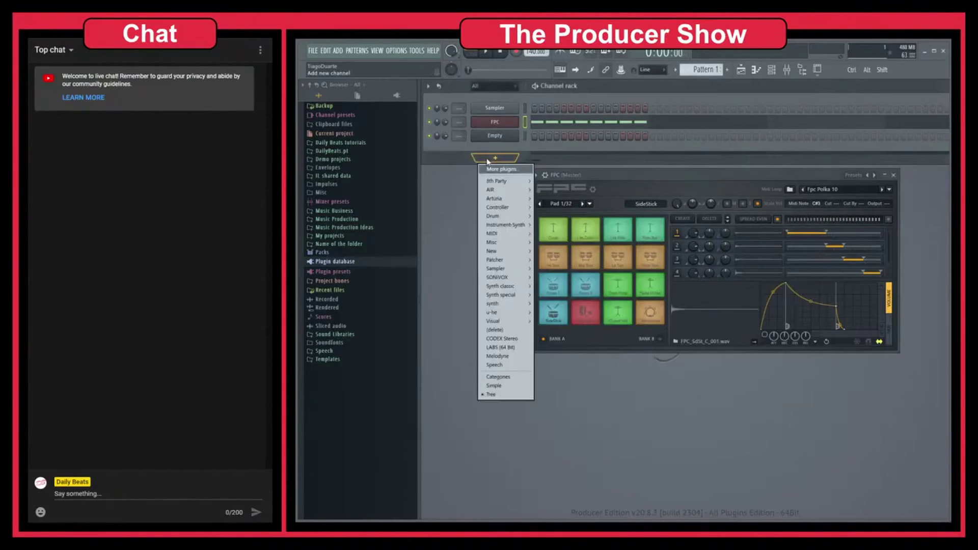
mouse_move(508, 223)
click(556, 243)
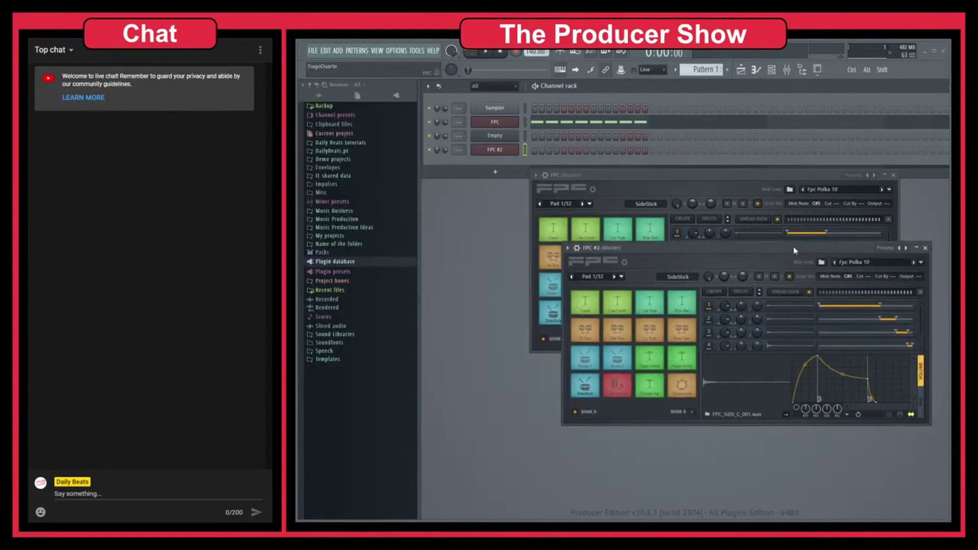
drag(795, 245, 697, 199)
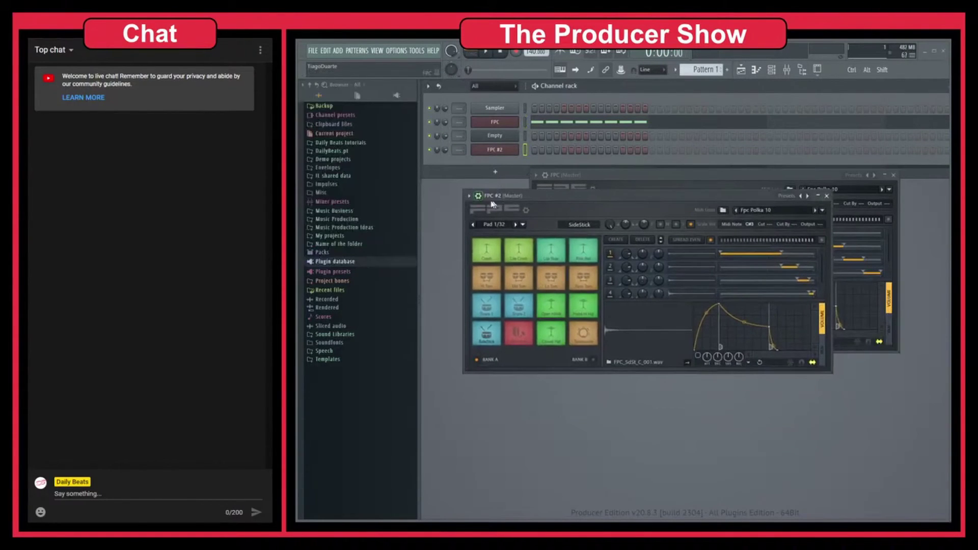
- Load the Default - backup preset in the new FPC, and replace it with the Empty preset
click(469, 196)
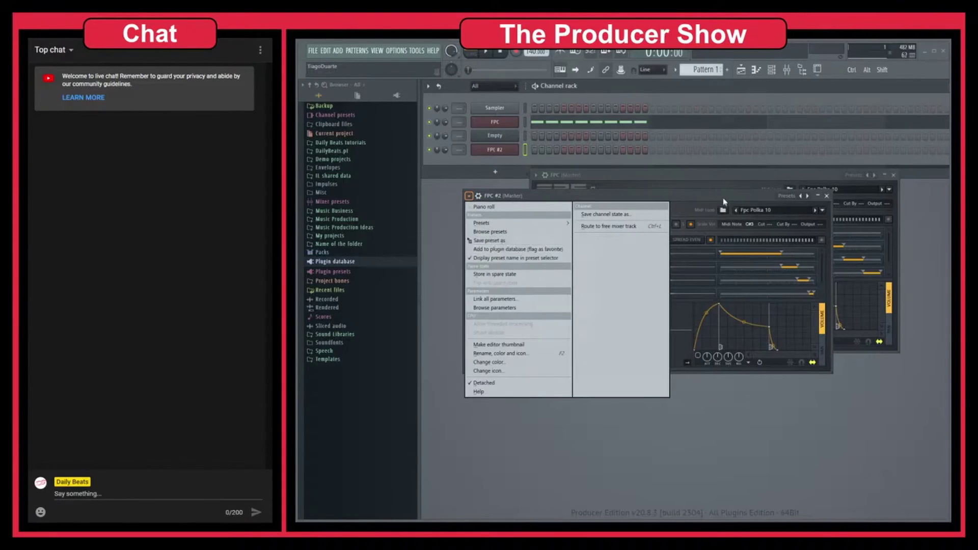
right_click(809, 198)
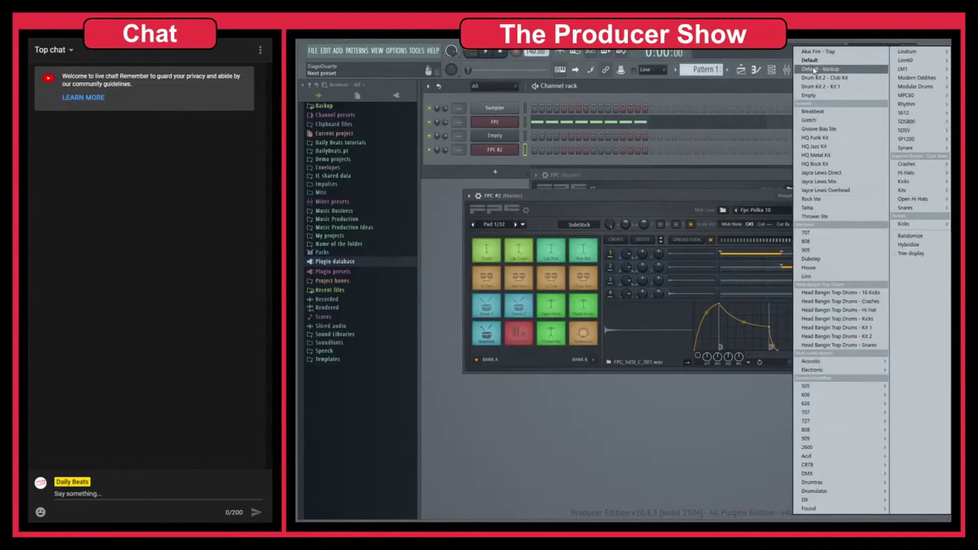
click(814, 69)
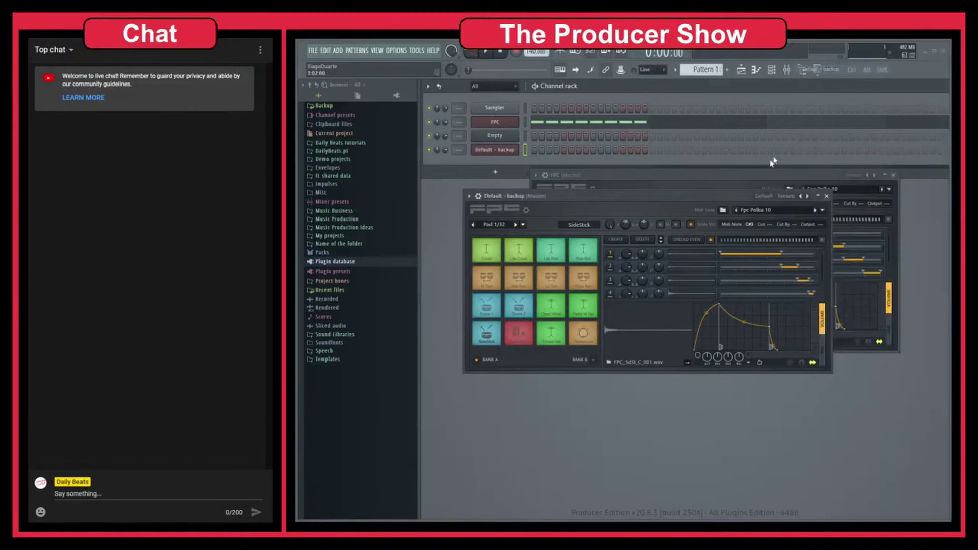
drag(697, 253, 730, 195)
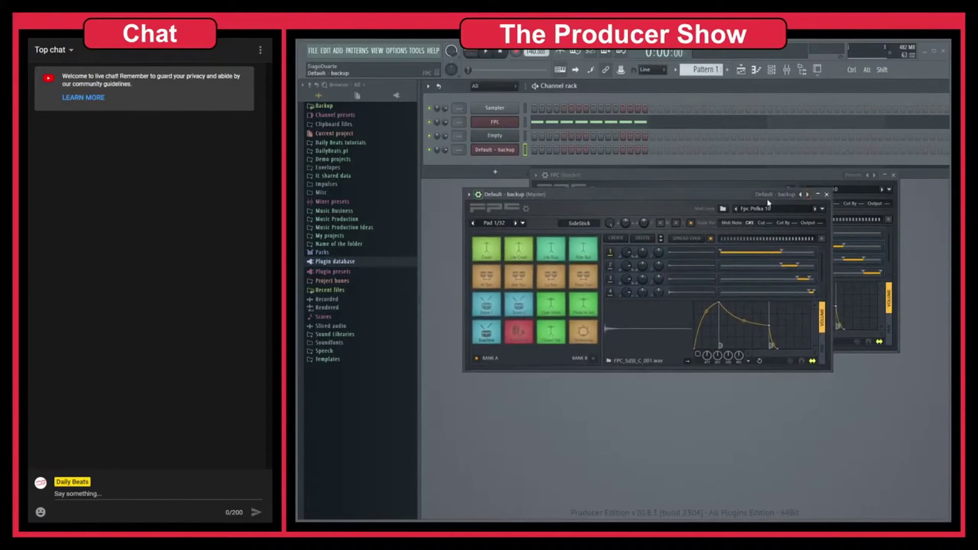
right_click(800, 195)
click(809, 95)
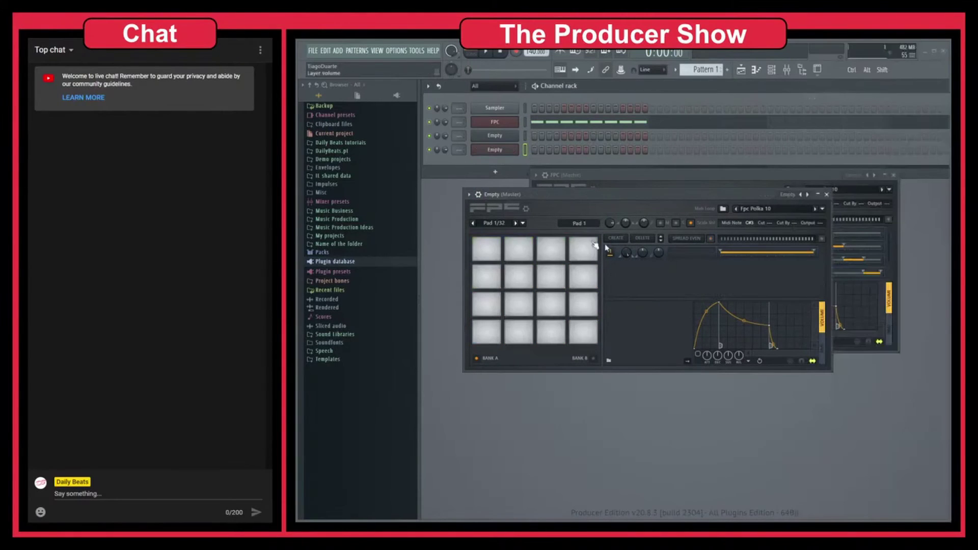
- Save the emptied FPC as a preset in the FL Studio 20.8.3 Generators FPC folder, overwriting the existing Default preset
click(469, 195)
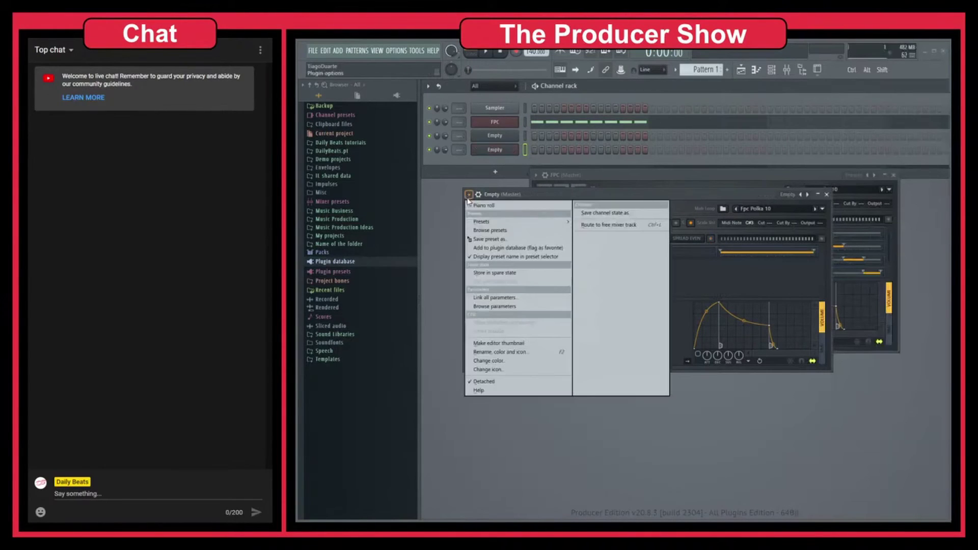
click(490, 239)
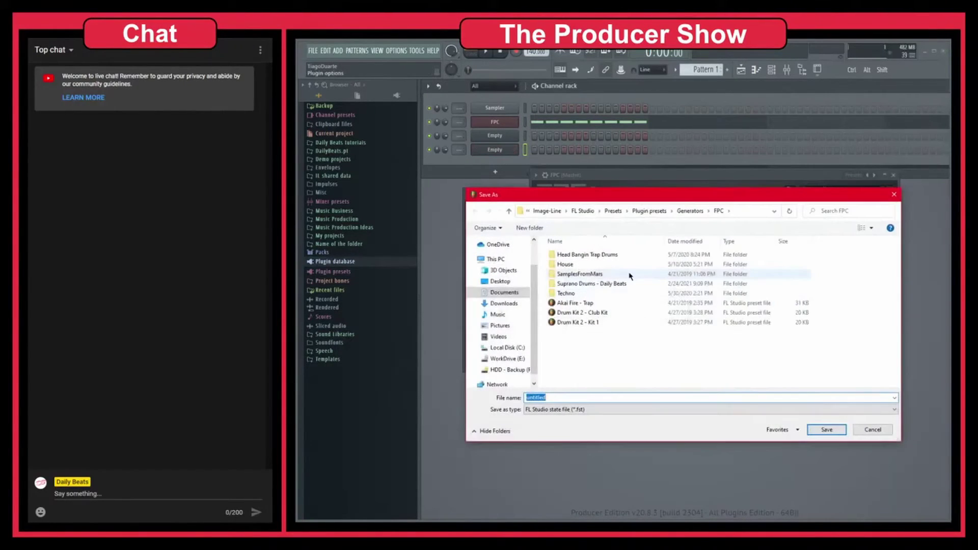
click(758, 211)
click(756, 213)
key(Return)
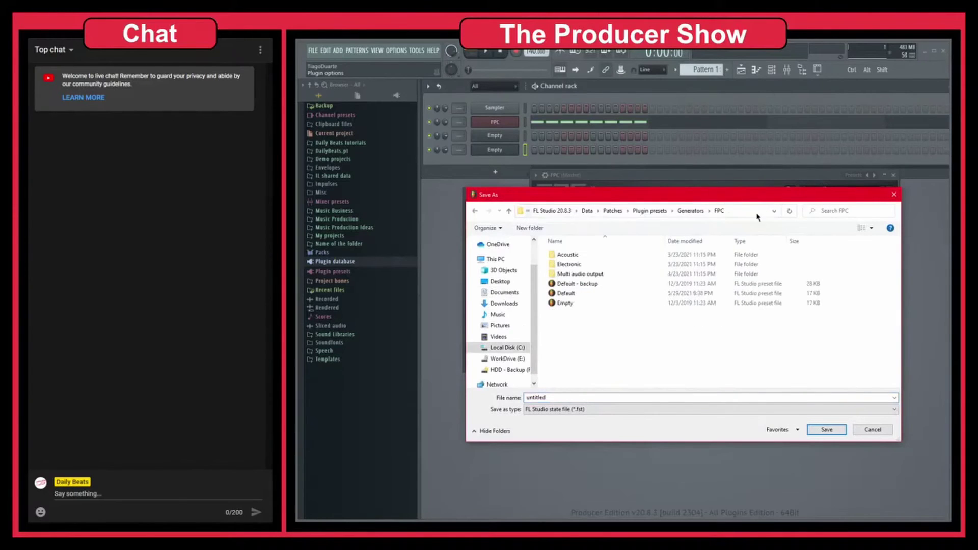
double_click(601, 294)
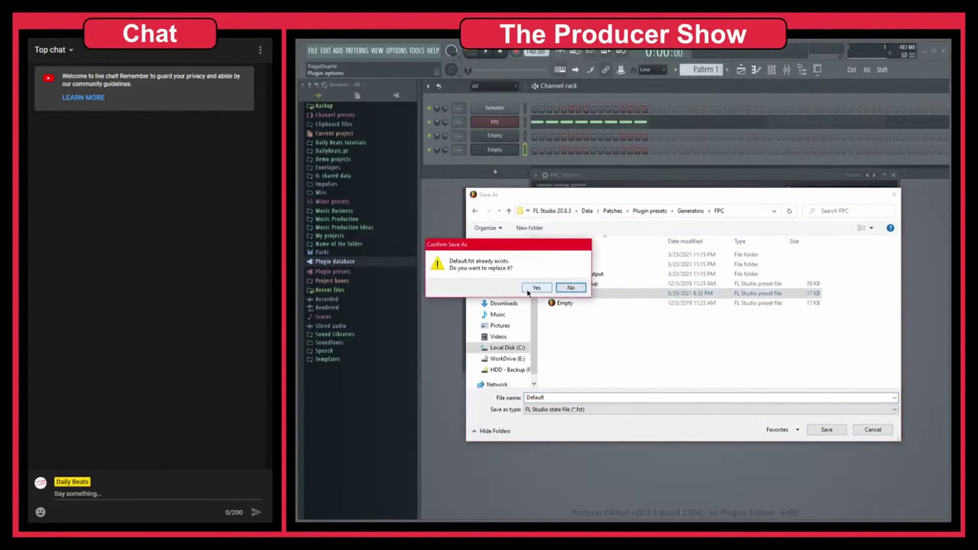
click(535, 288)
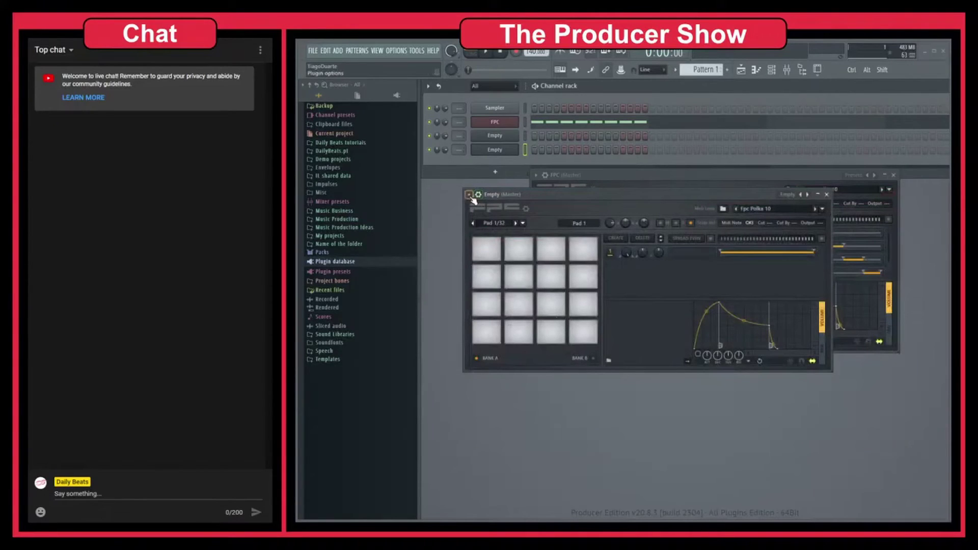
- Load the Default preset in the emptied FPC and close its window
right_click(807, 194)
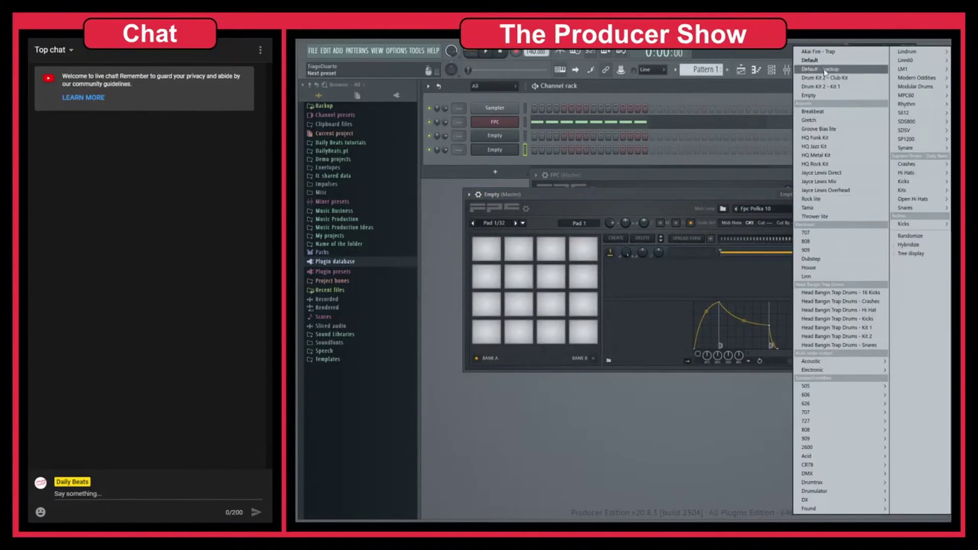
click(816, 60)
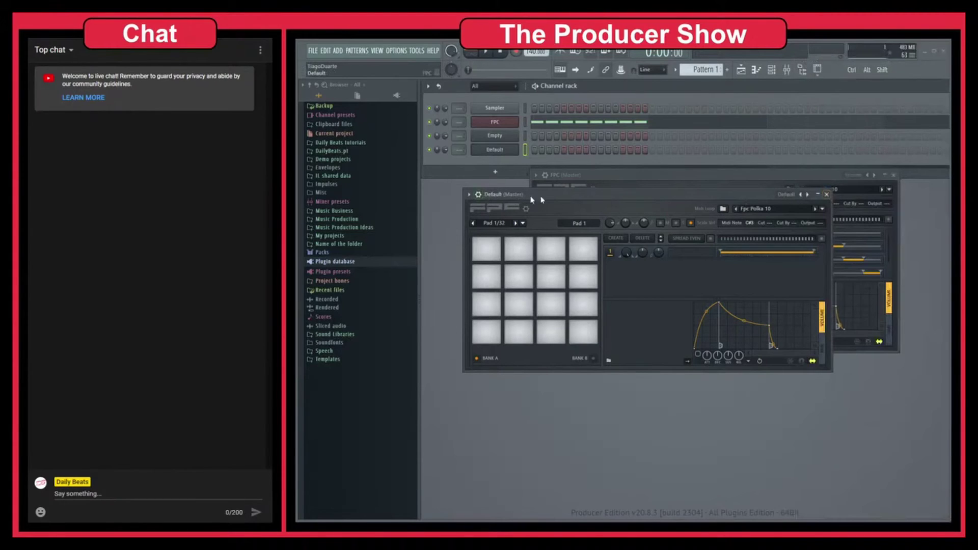
click(826, 194)
- Add one more FPC from the Drum category and move its window up near the channel rack
click(495, 171)
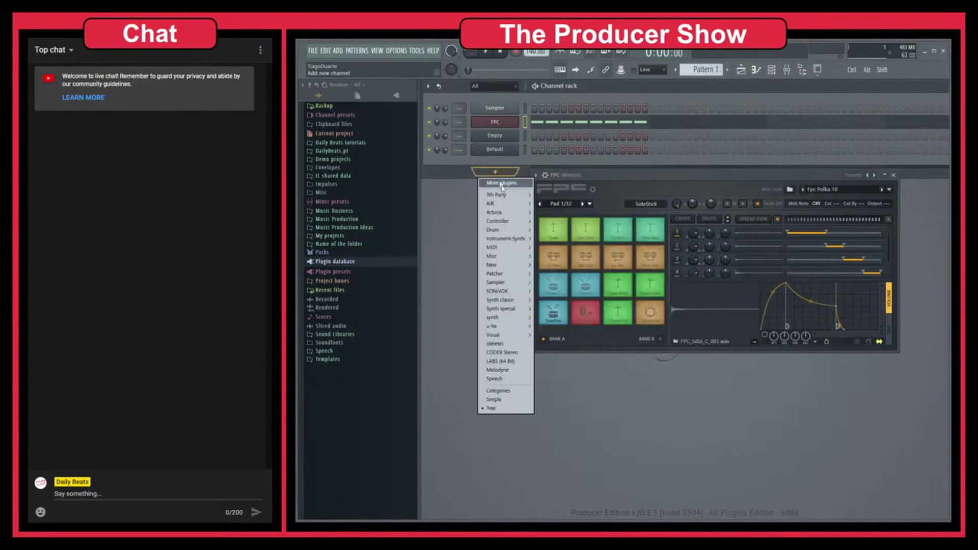
mouse_move(507, 229)
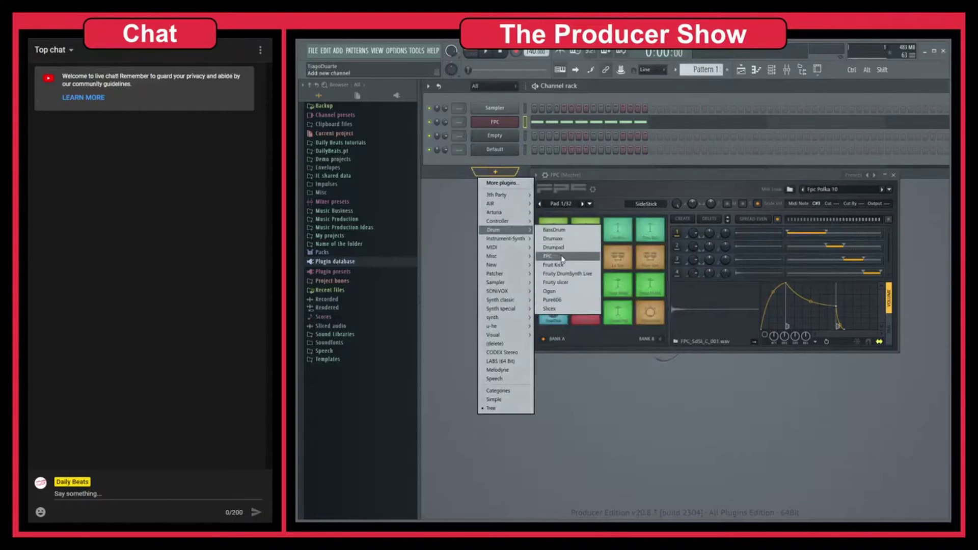
click(562, 259)
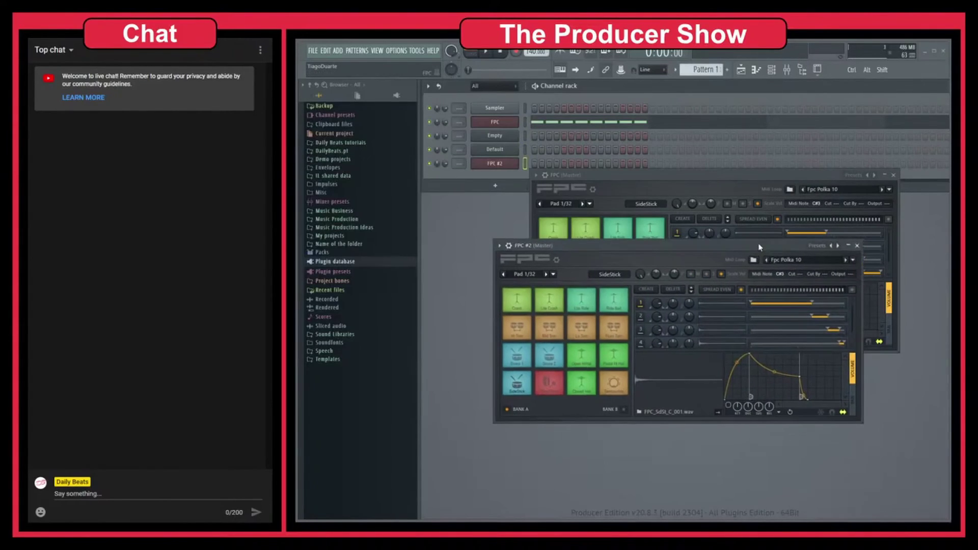
drag(759, 248, 754, 181)
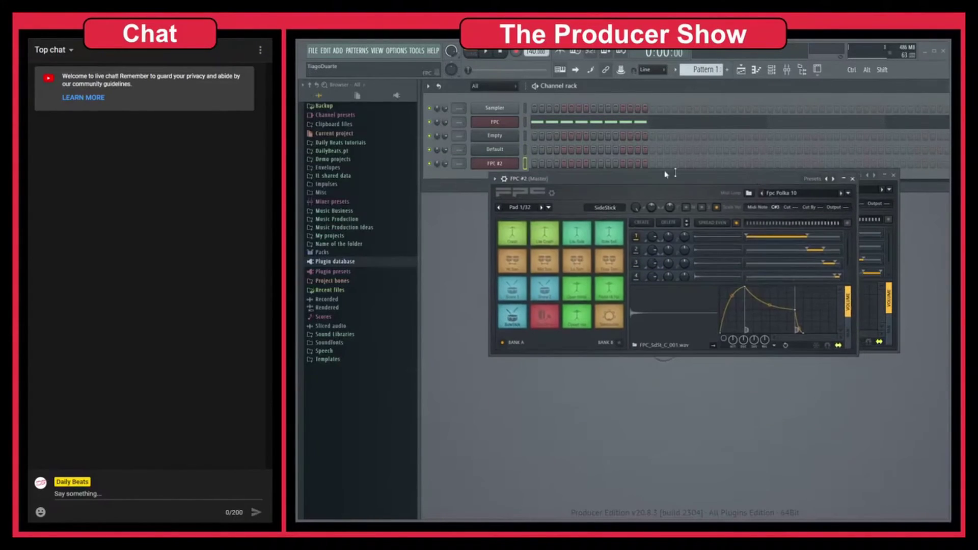
- Load the Default - backup preset in the newly added FPC, and switch it to the Default preset
click(828, 183)
click(834, 74)
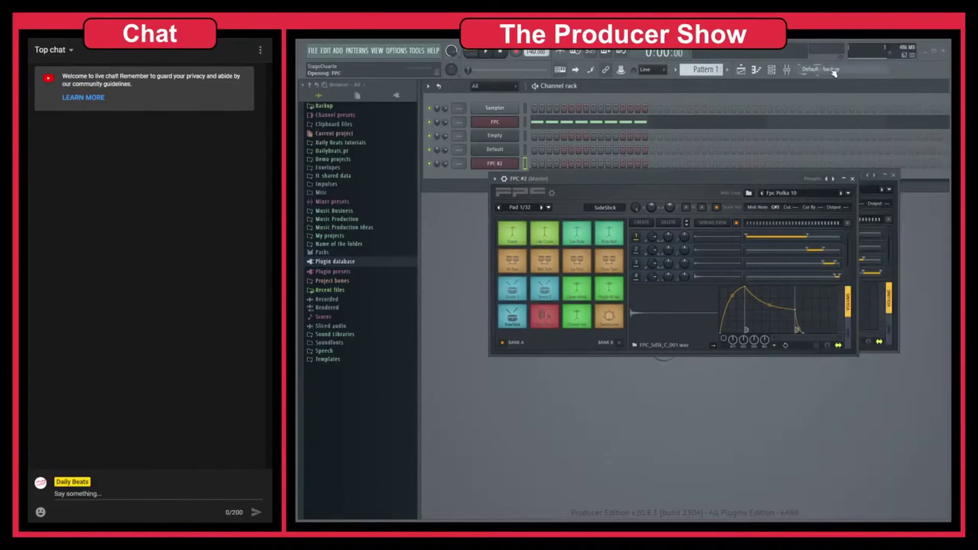
click(828, 179)
click(837, 68)
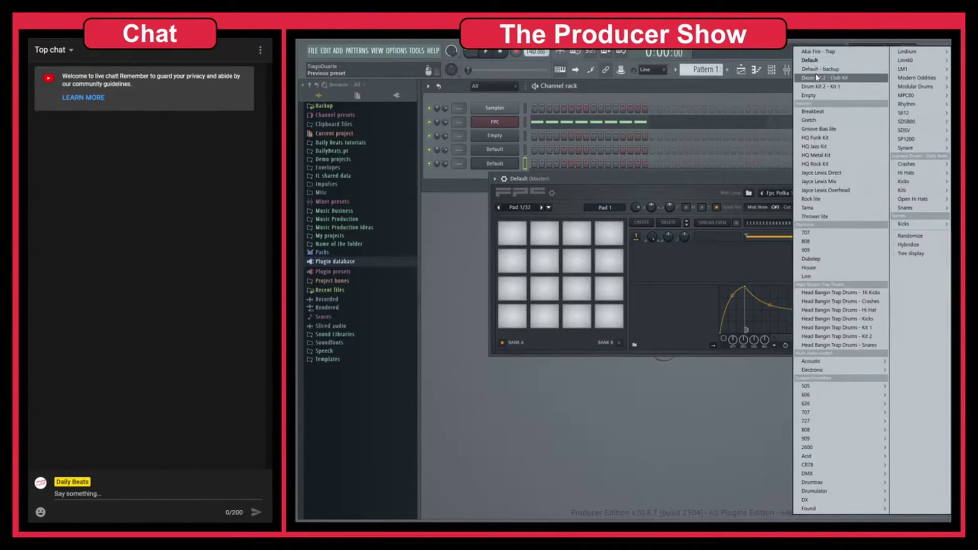
click(699, 189)
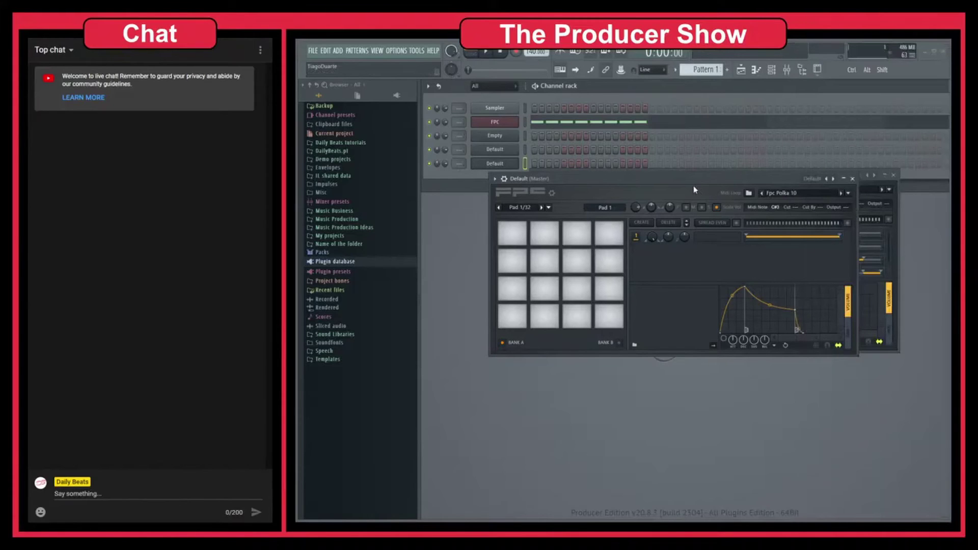
- Move the FPC window lower and compare the presets by loading Default - backup and returning to Default
drag(674, 180, 649, 218)
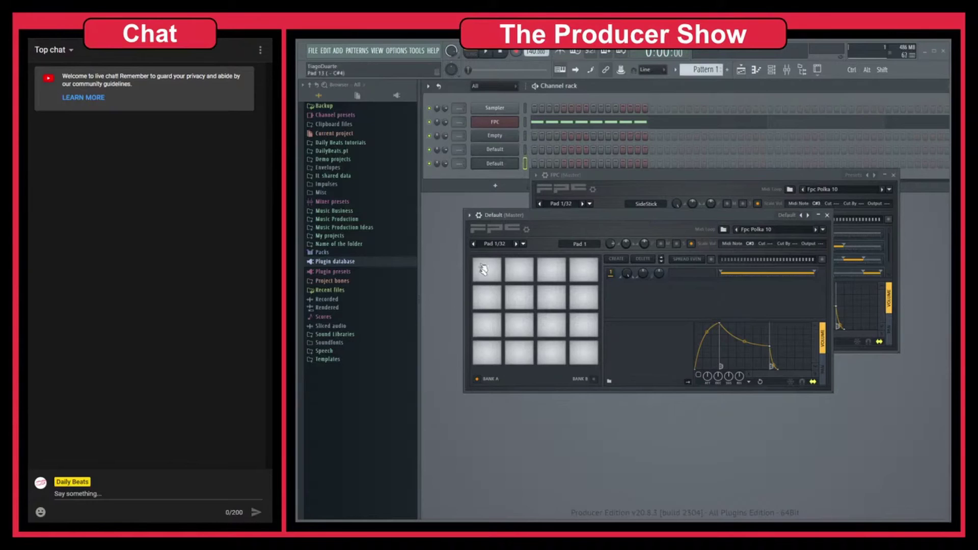
right_click(805, 219)
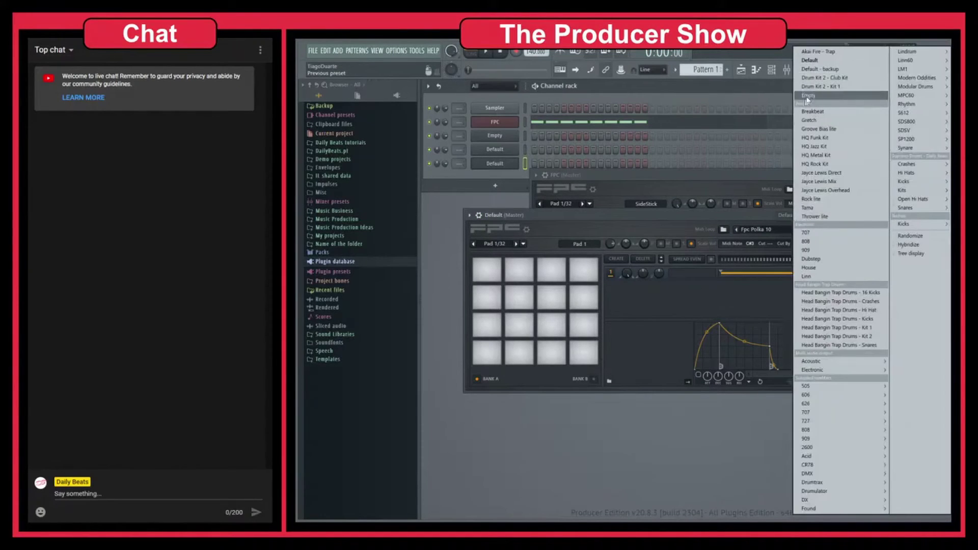
click(832, 71)
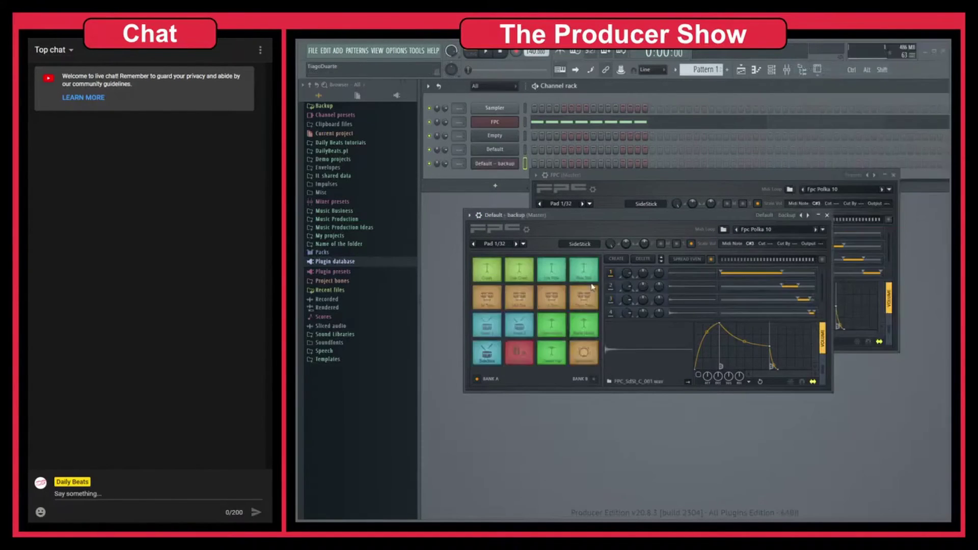
right_click(808, 215)
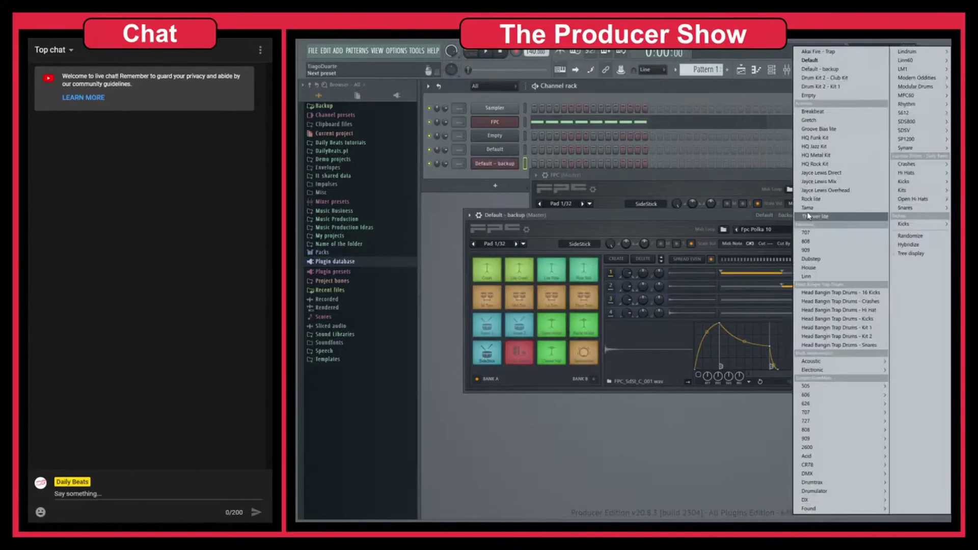
click(830, 61)
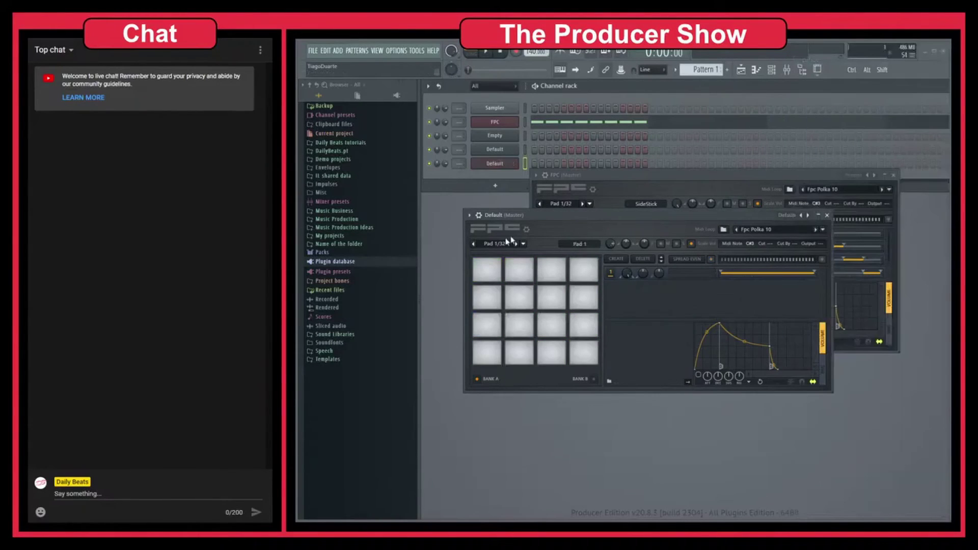
- Add a further FPC drum channel, move its window higher, and load the Default preset in it
click(490, 188)
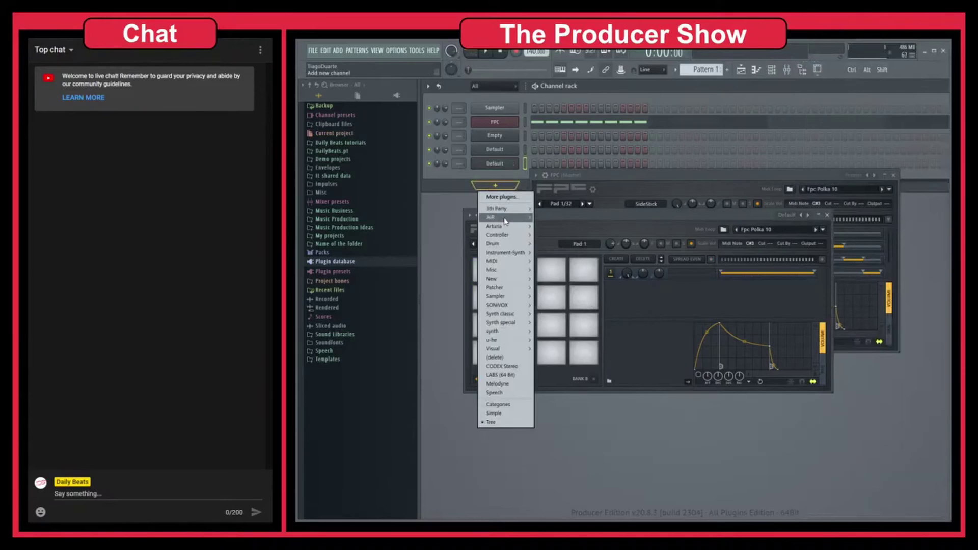
mouse_move(509, 244)
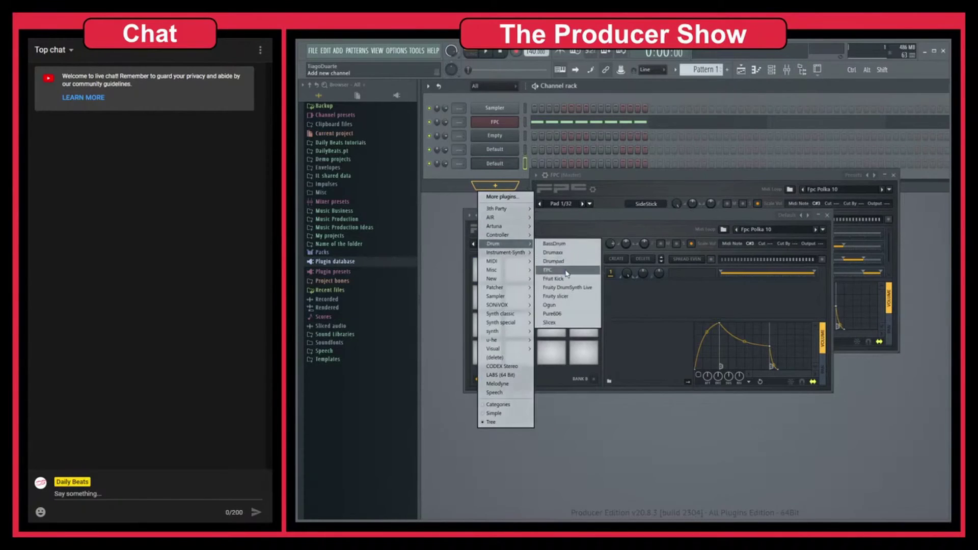
click(552, 271)
drag(400, 115, 759, 157)
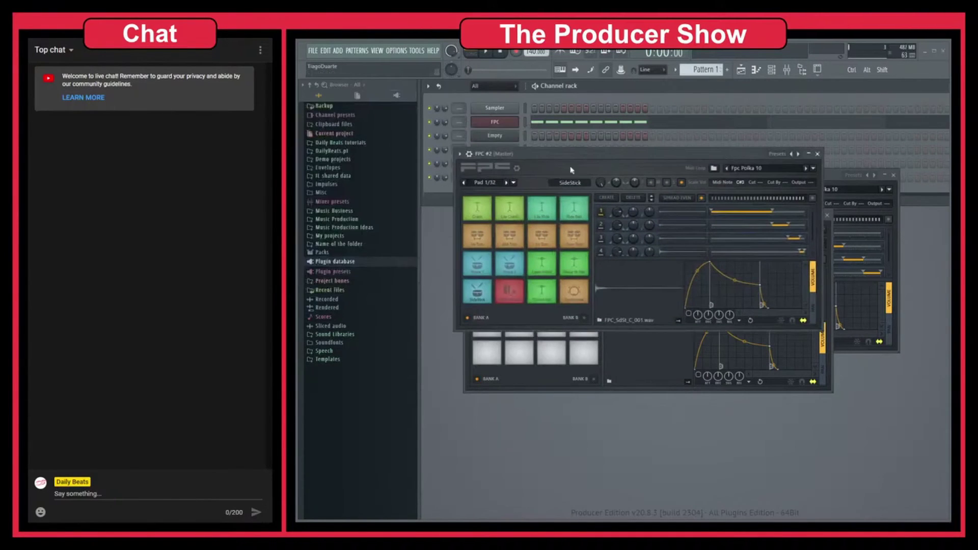
click(798, 153)
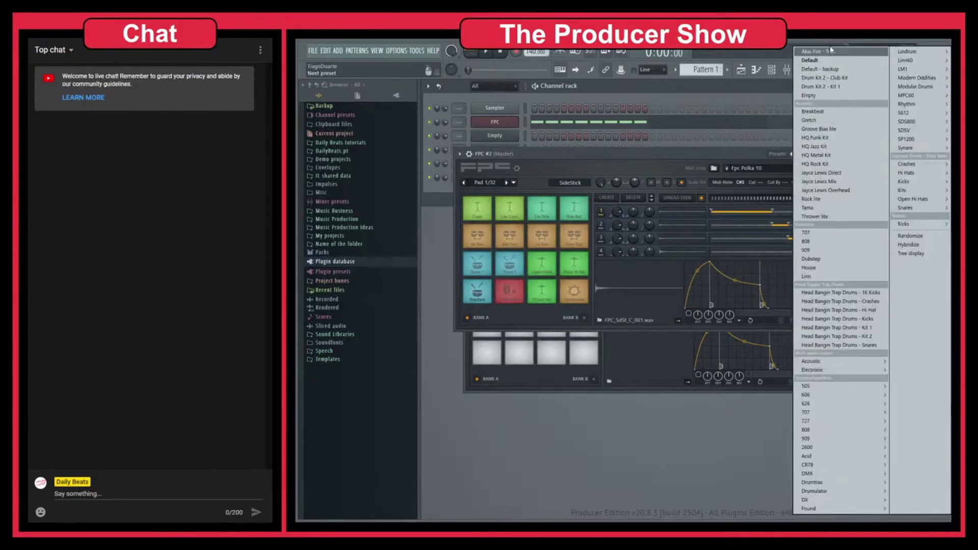
click(823, 62)
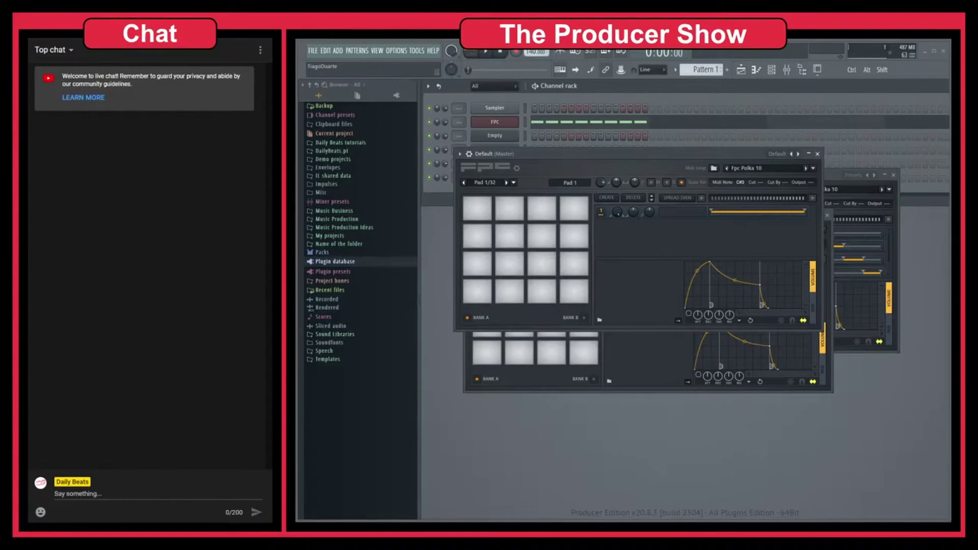
- Open the folder C:\Program Files\Image-Line\FL Studio 20.8.3\Data\Patches\Plugin presets\Generators\FPC in a new File Explorer window
key(super+e)
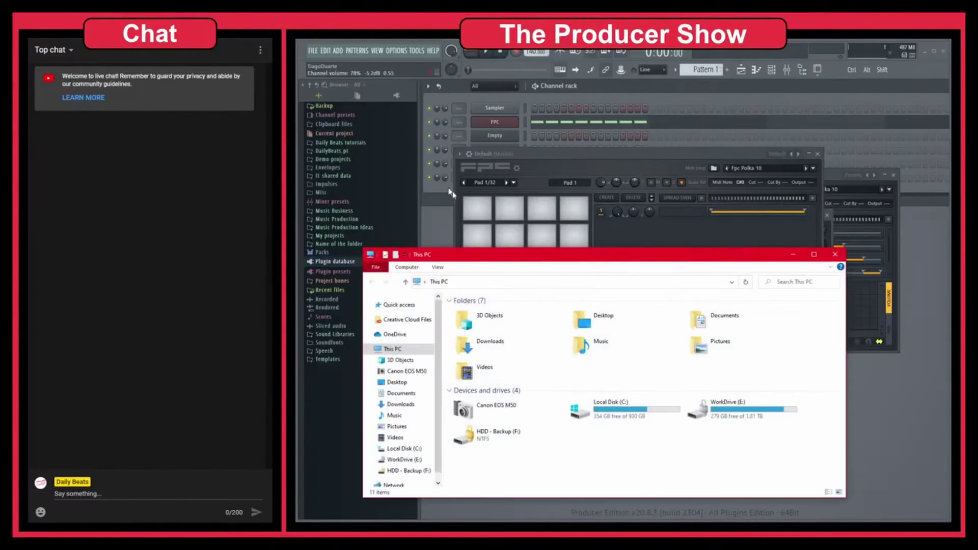
click(590, 285)
text(C:\Program Files\Image-Line\FL Studio 20.8.3\Data\Patches\Plugin presets\Generators\FPC)
key(Return)
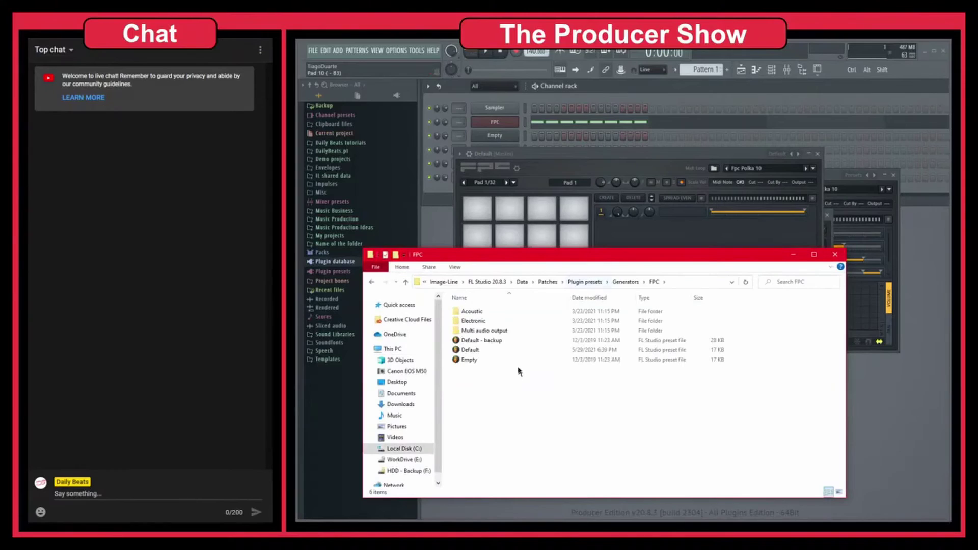
- Delete the Default preset file from the FPC folder and rename the Default - backup preset file as Default
click(520, 350)
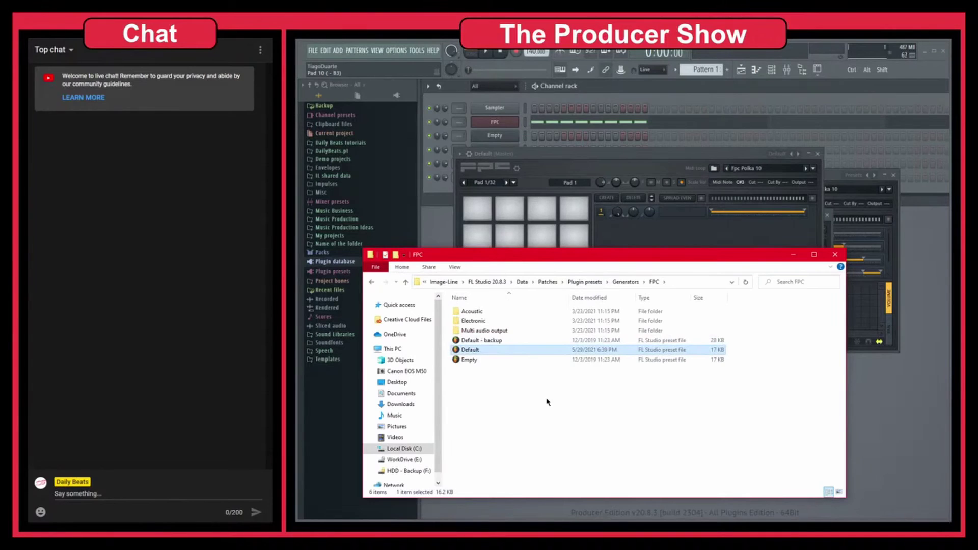
key(Delete)
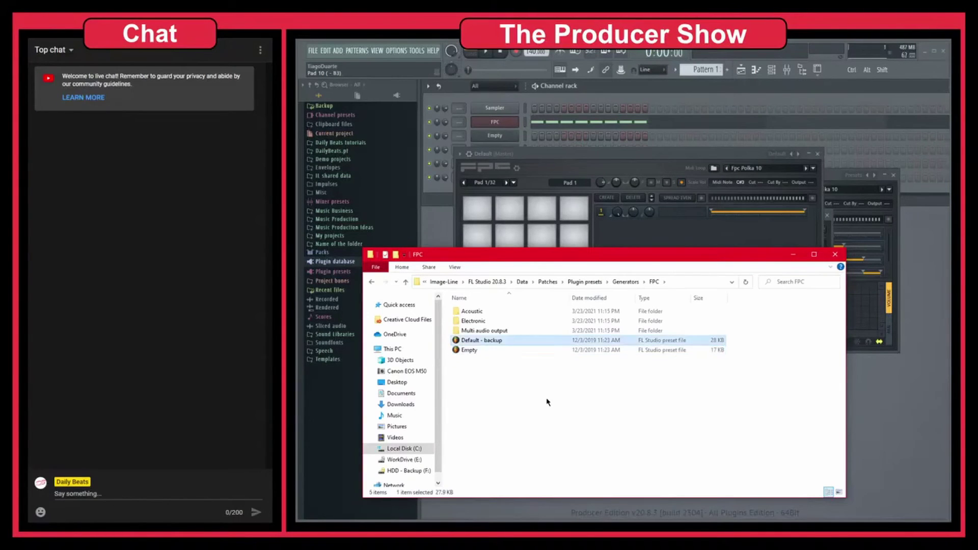
key(F2)
key(BackSpace)
key(ctrl+z)
text(Default)
key(Return)
click(547, 403)
click(836, 255)
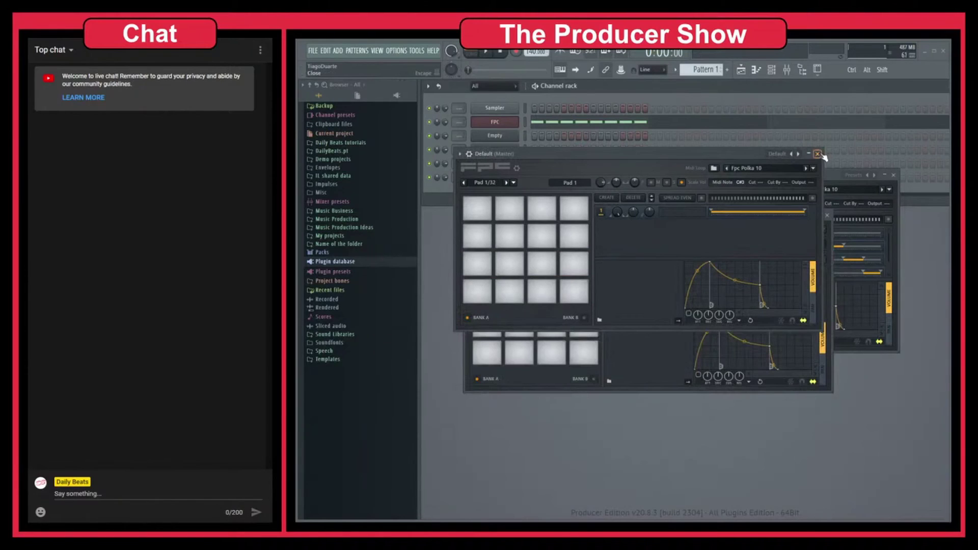
- Load the restored Default preset in the open FPC and move its window slightly lower
click(794, 153)
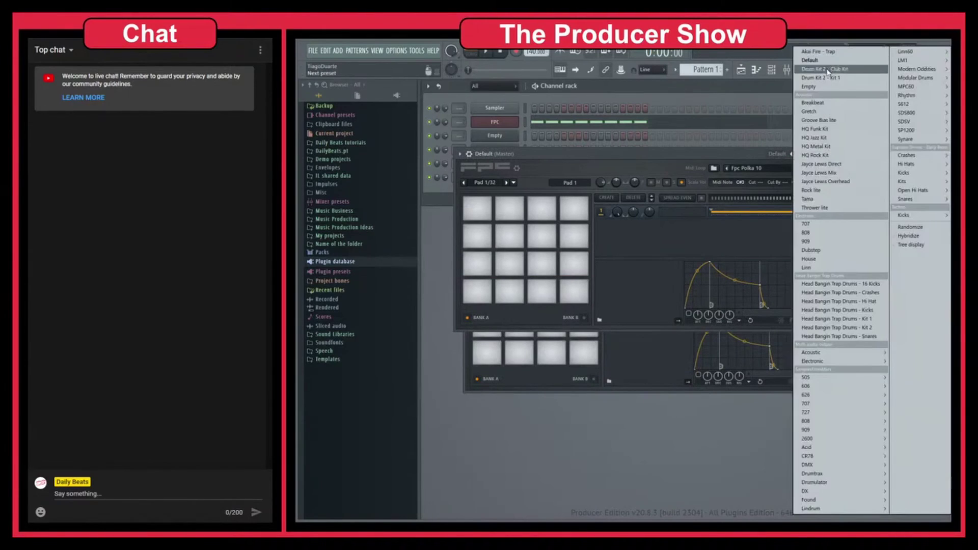
click(827, 70)
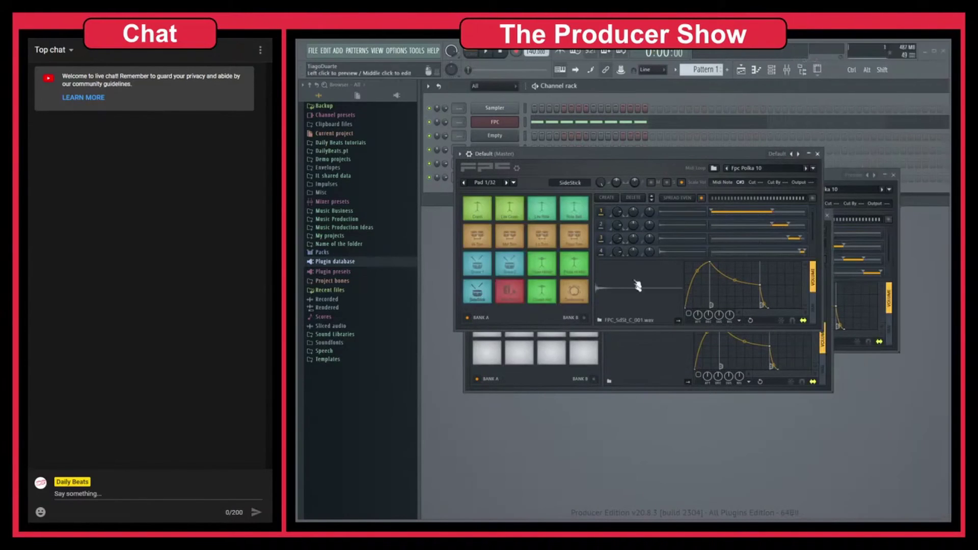
drag(744, 159, 757, 171)
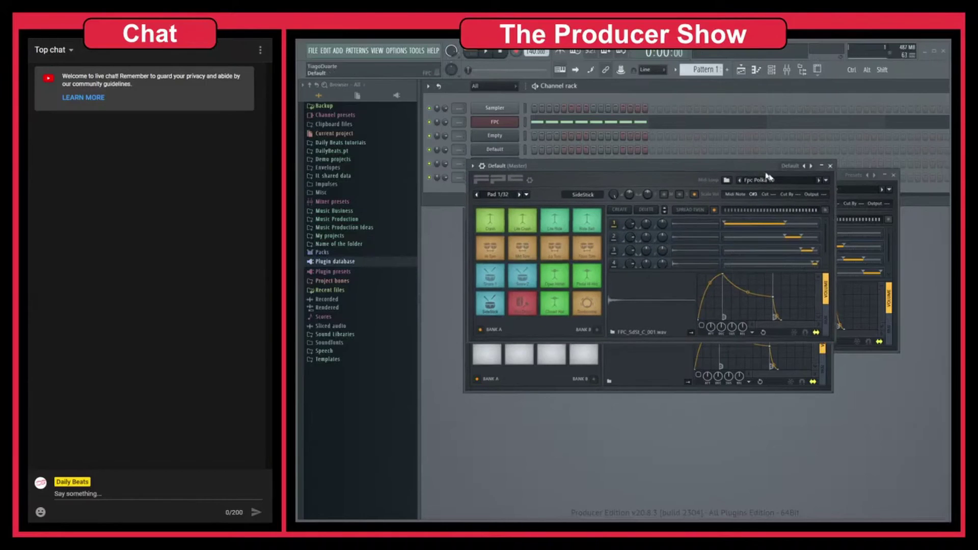
- Load the Empty preset in the FPC and move its window slightly higher
click(815, 166)
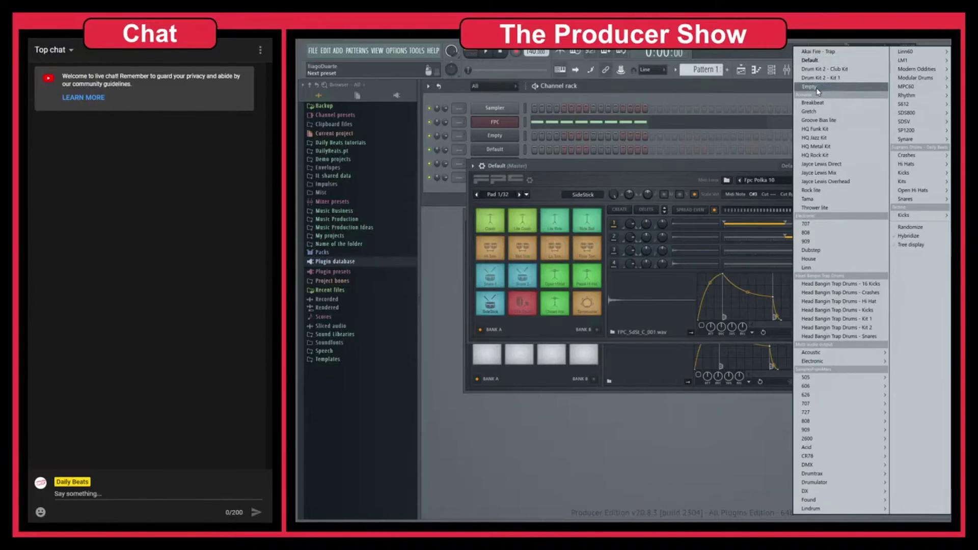
click(818, 92)
drag(641, 167, 643, 151)
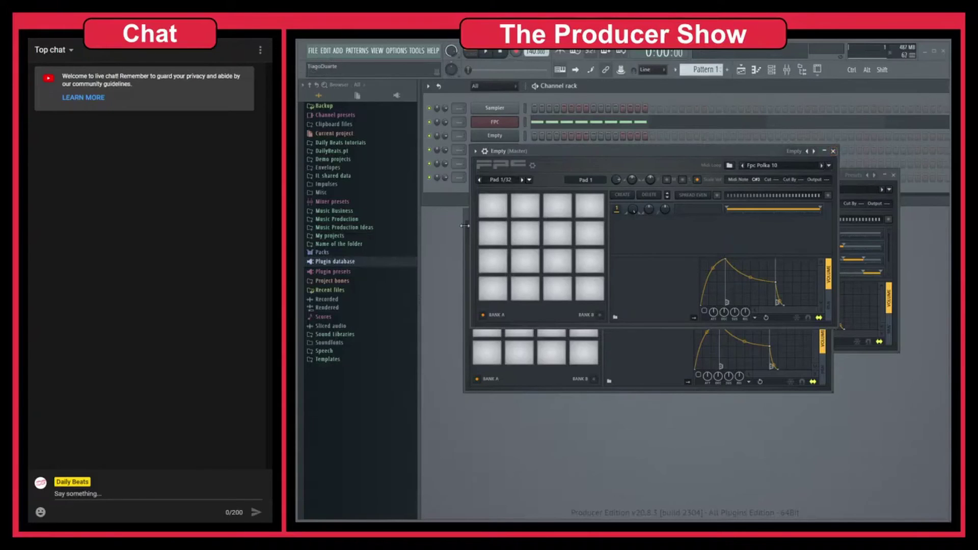
click(476, 151)
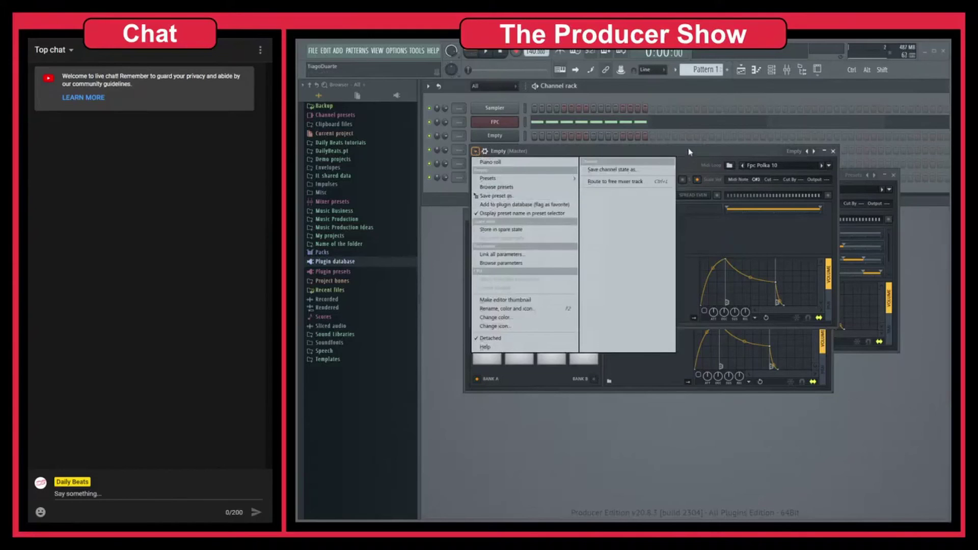
key(Escape)
- Load the All Kicks 2 preset from the Kicks group in the FPC
click(809, 153)
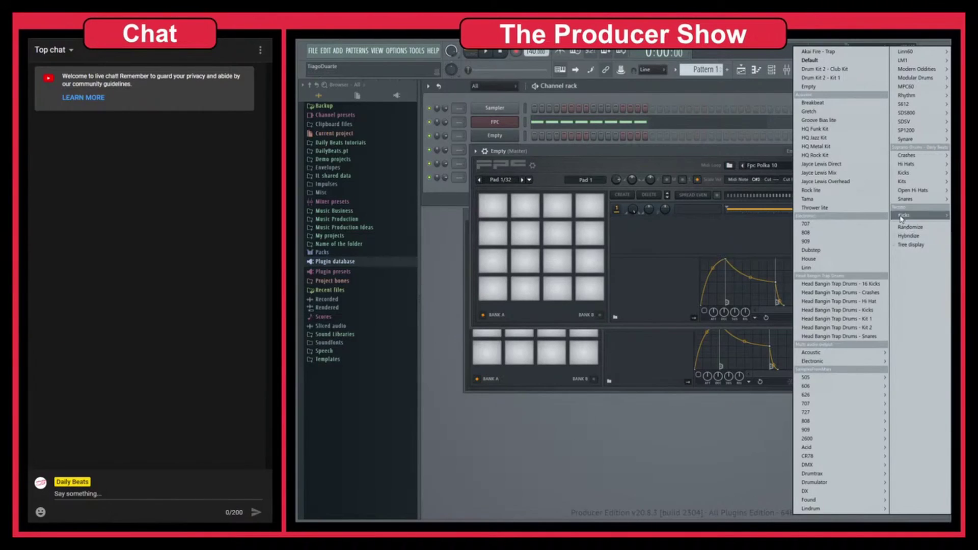
mouse_move(905, 173)
click(853, 185)
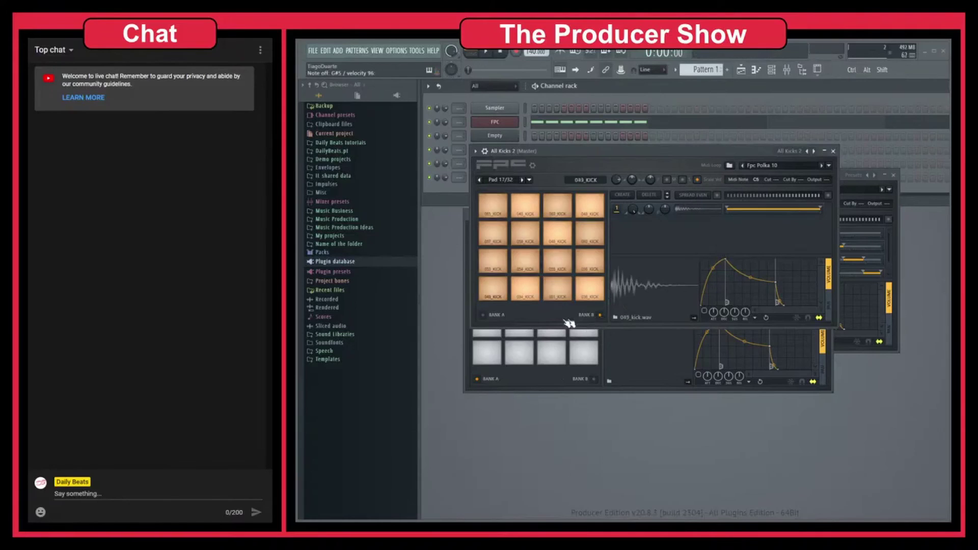
- Show pad bank A, close the FPC window, and reopen it from the All Kicks 2 channel
click(484, 315)
click(833, 151)
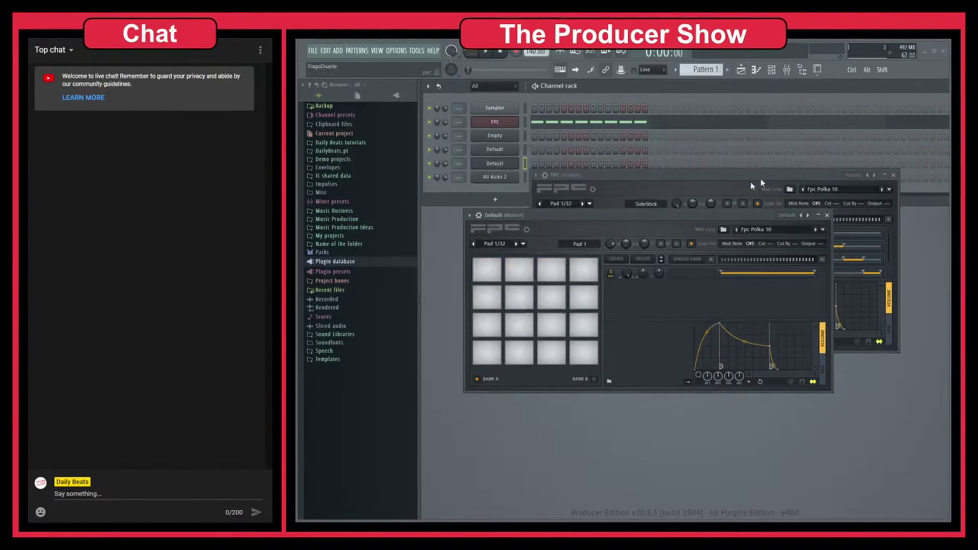
click(497, 178)
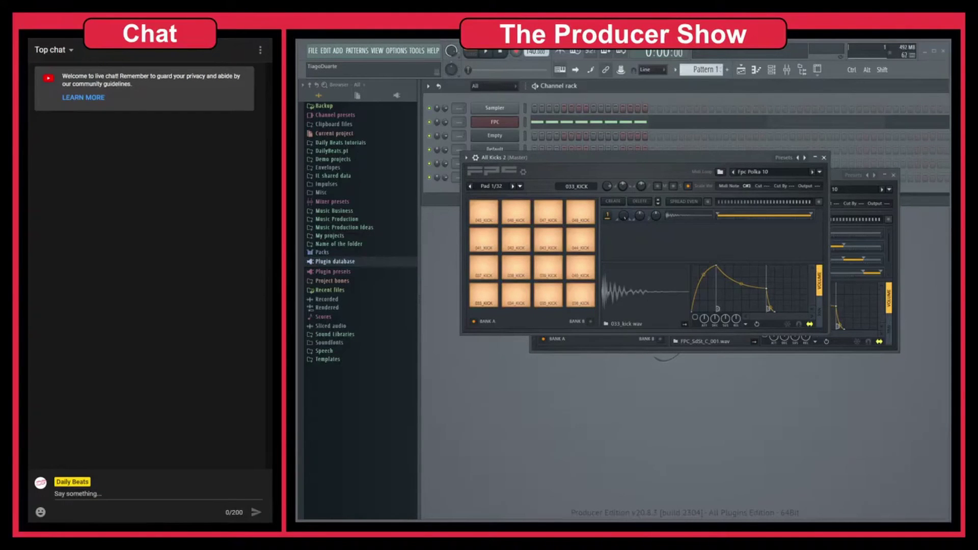
- Start a new project from the Empty with 4 sends template
click(313, 50)
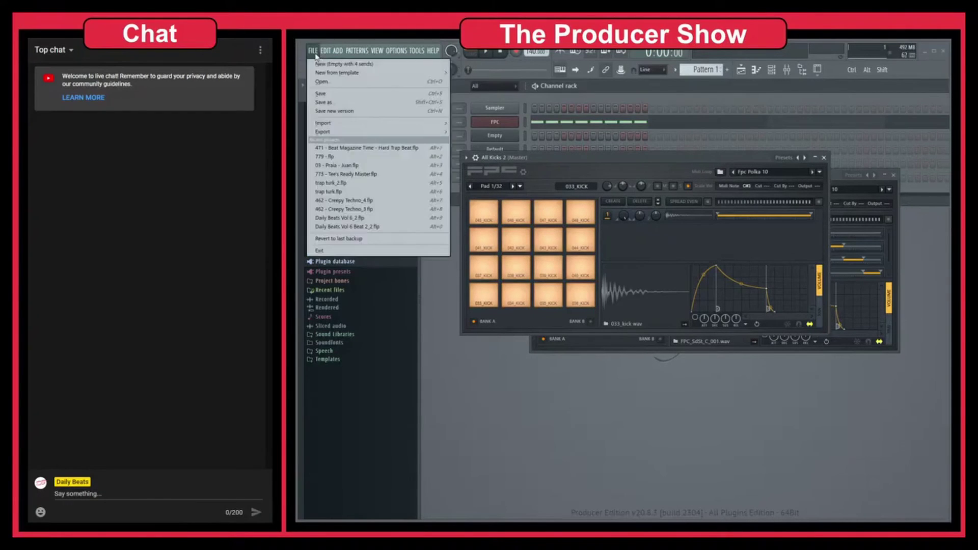
click(322, 63)
click(525, 310)
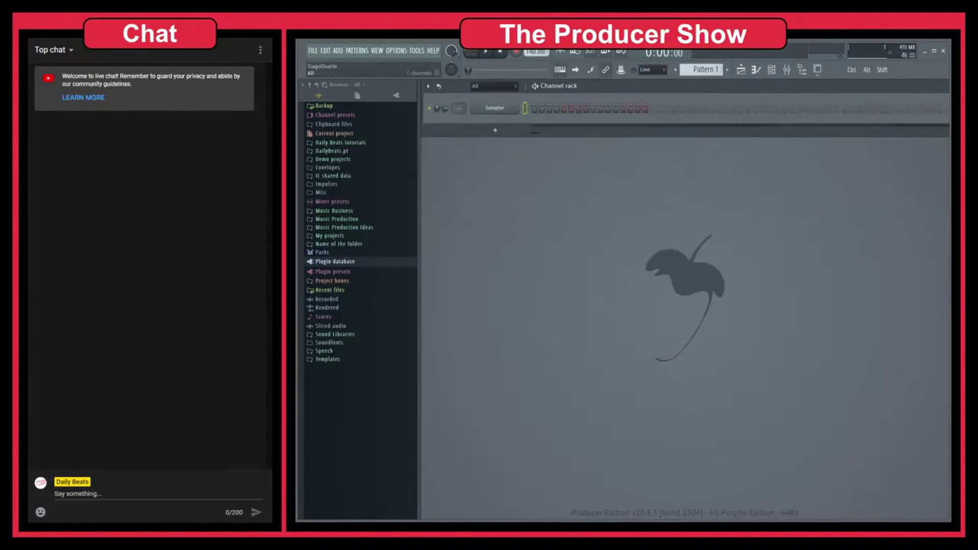